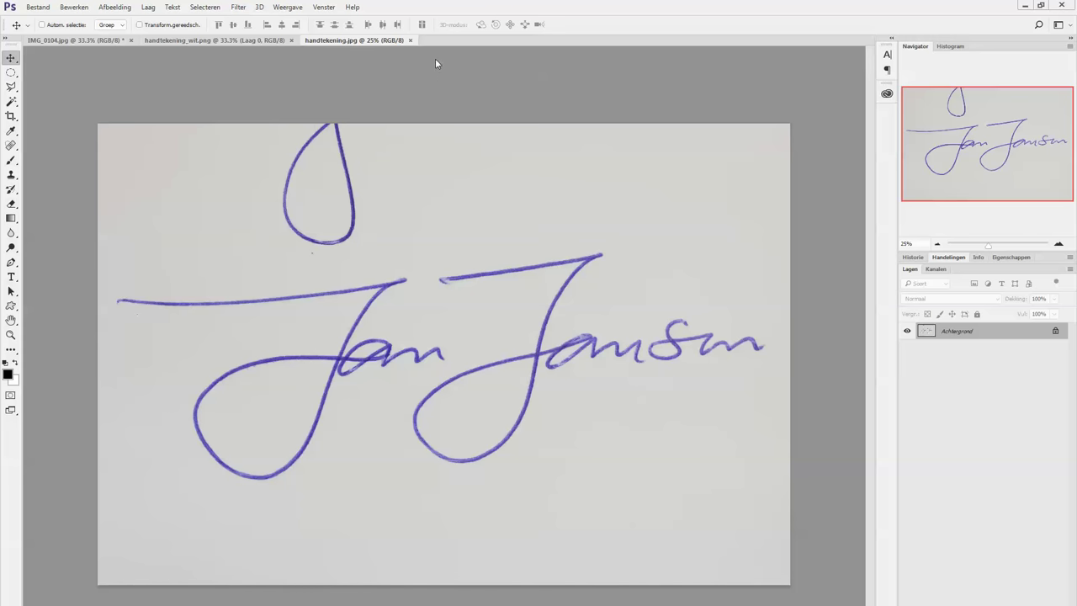
# Apply Levels with white input 198 and black input 95 to the signature scan.
pyautogui.hotkey('ctrl', 'l')
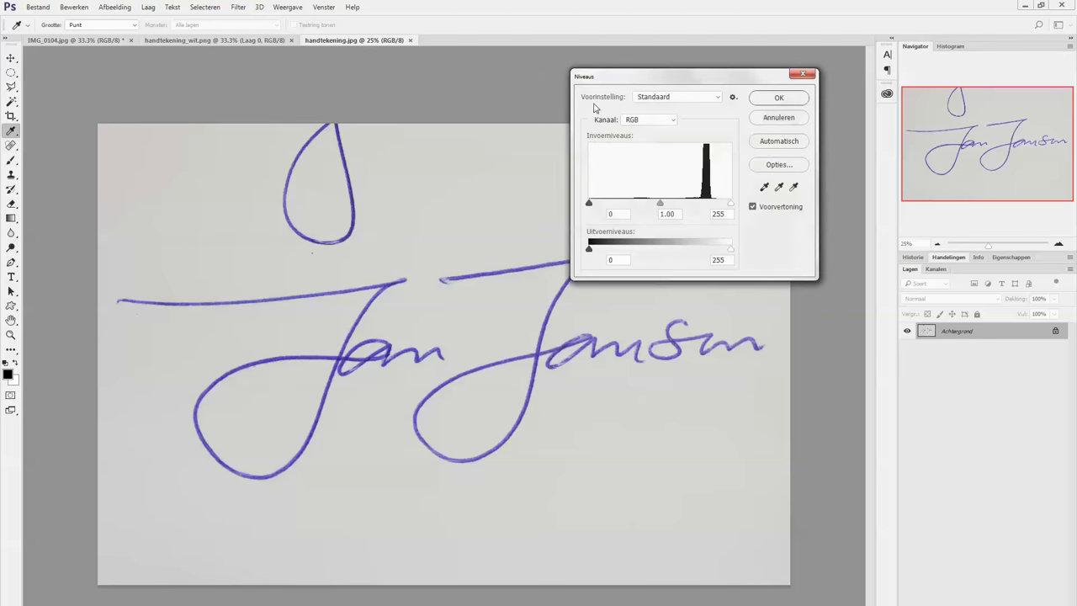
pyautogui.moveTo(702, 81); pyautogui.dragTo(737, 115)
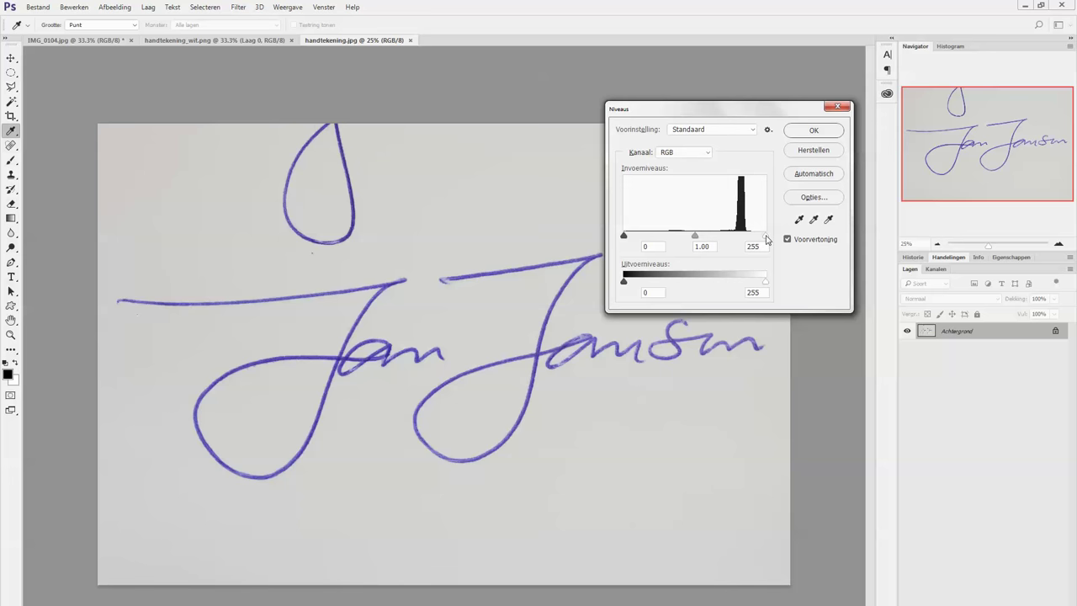
pyautogui.moveTo(766, 236); pyautogui.dragTo(739, 239)
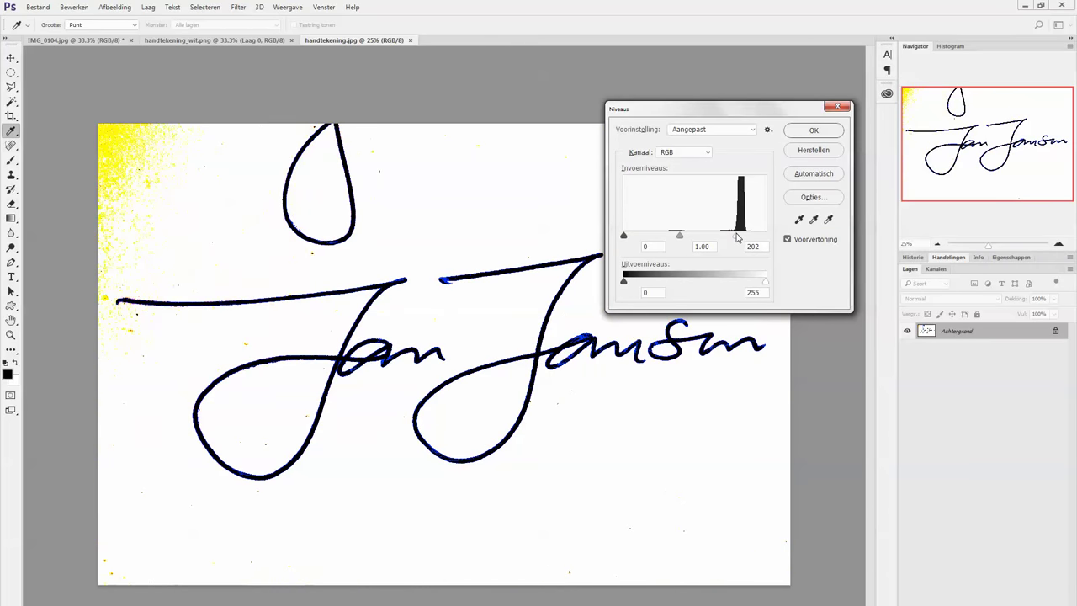
pyautogui.moveTo(739, 239); pyautogui.dragTo(733, 238)
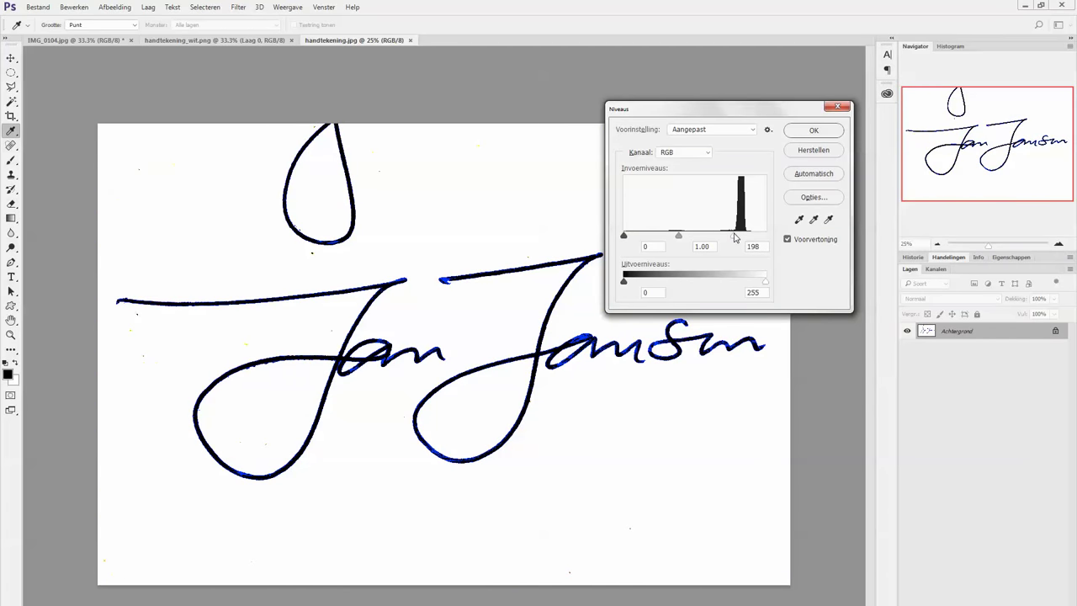
pyautogui.press('Tab')
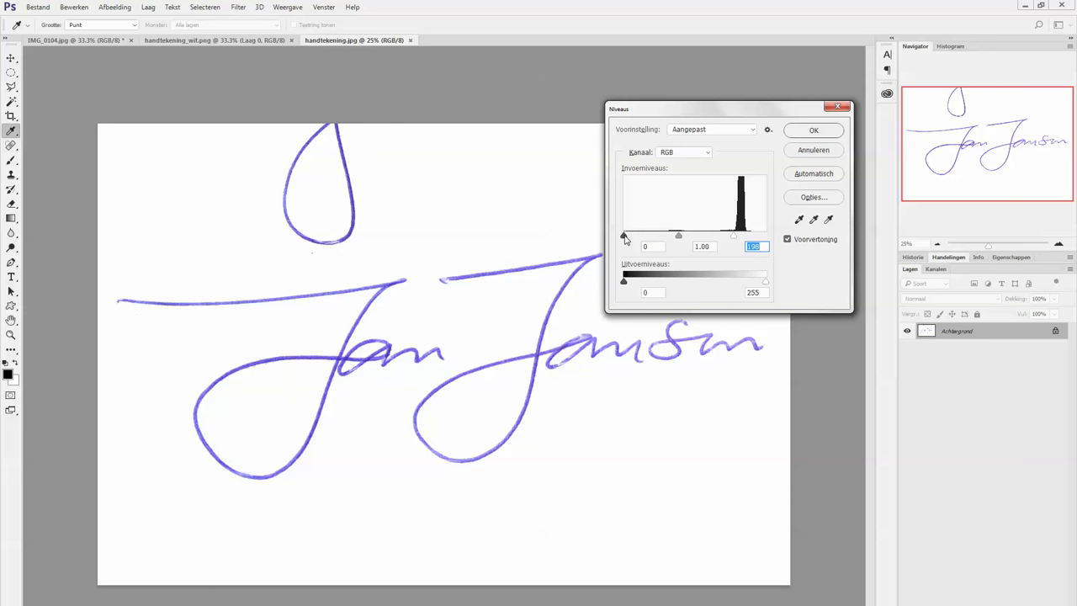
pyautogui.moveTo(624, 239); pyautogui.dragTo(675, 238)
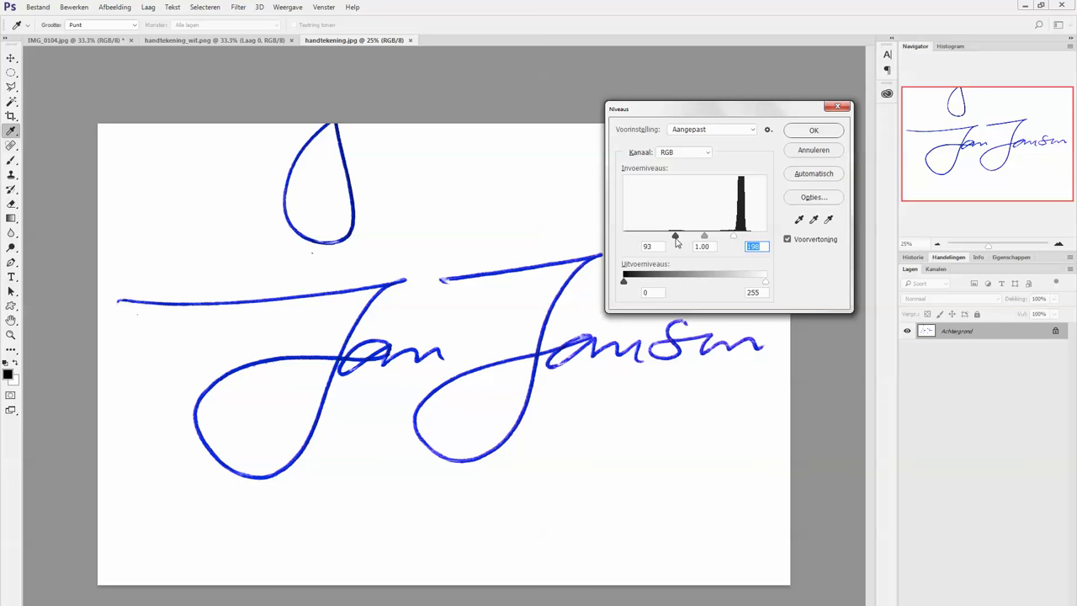
pyautogui.moveTo(676, 239); pyautogui.dragTo(678, 239)
pyautogui.click(675, 238)
pyautogui.click(814, 130)
pyautogui.press('v')
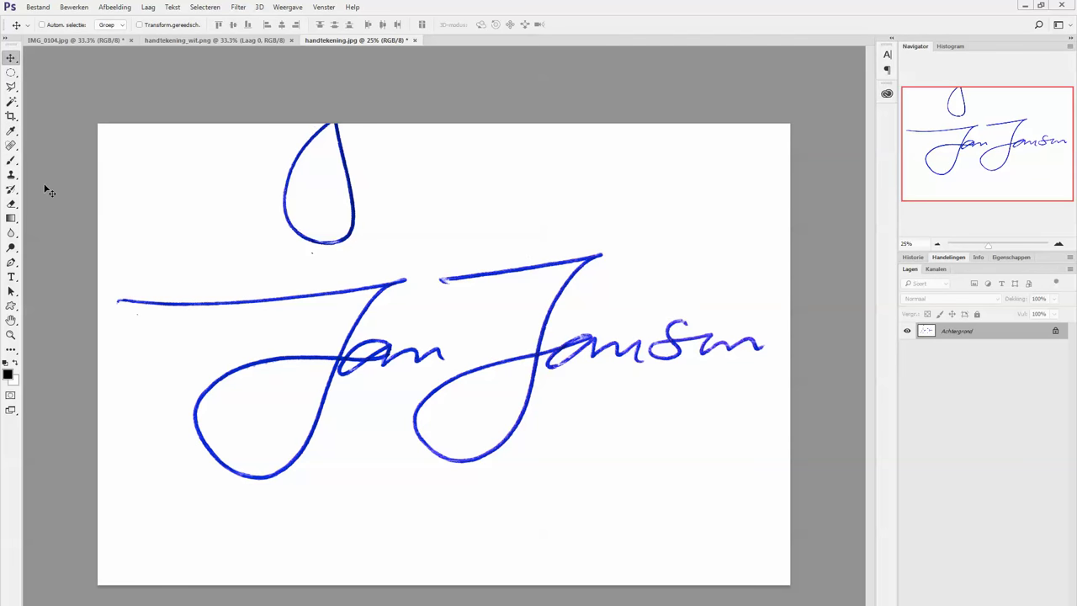
# Erase the teardrop loop above the signature with an enlarged eraser brush.
pyautogui.click(12, 203)
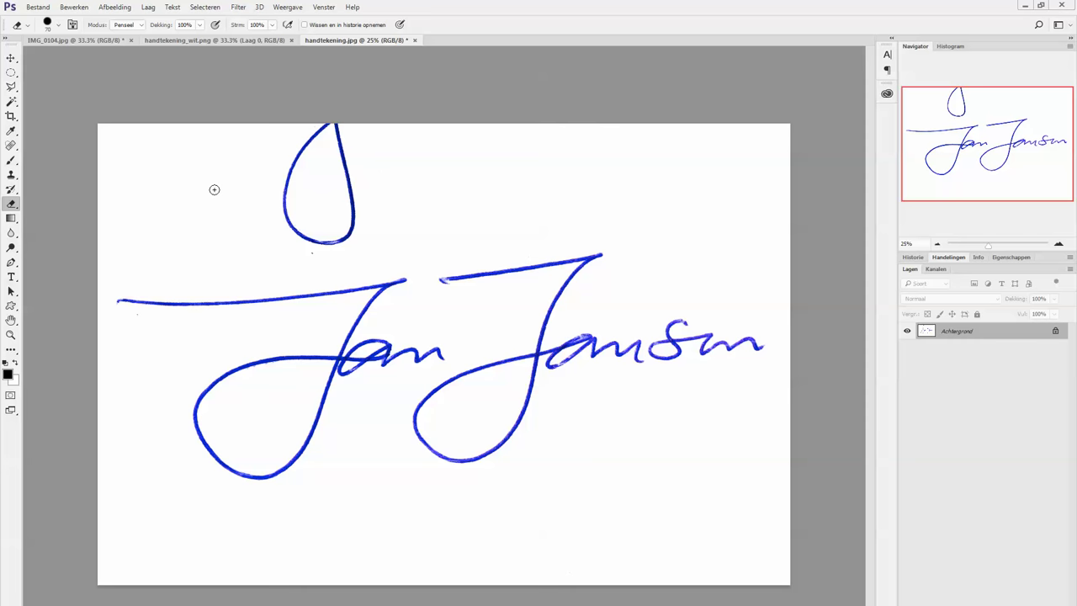
pyautogui.press(']')
pyautogui.press(']')
pyautogui.press(']')
pyautogui.press(']')
pyautogui.press(']')
pyautogui.moveTo(296, 149); pyautogui.dragTo(320, 132)
pyautogui.moveTo(286, 193); pyautogui.dragTo(349, 148)
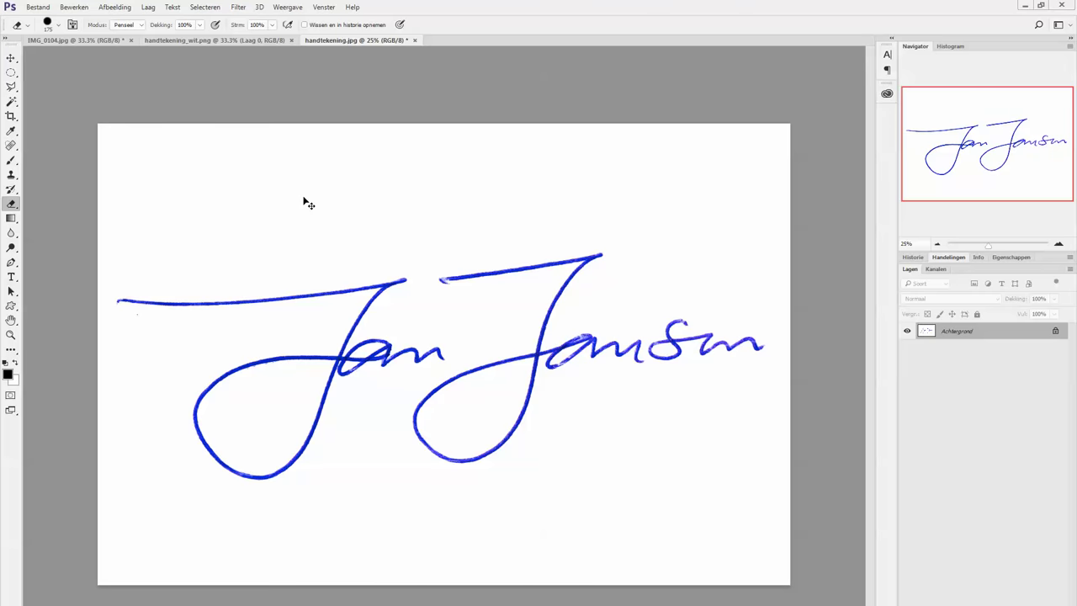
# Inspect the strokes up close, then erase the stray left ends of both top strokes.
pyautogui.hotkey('ctrl', '+')
pyautogui.hotkey('ctrl', '+')
pyautogui.hotkey('ctrl', '+')
pyautogui.hotkey('ctrl', '+')
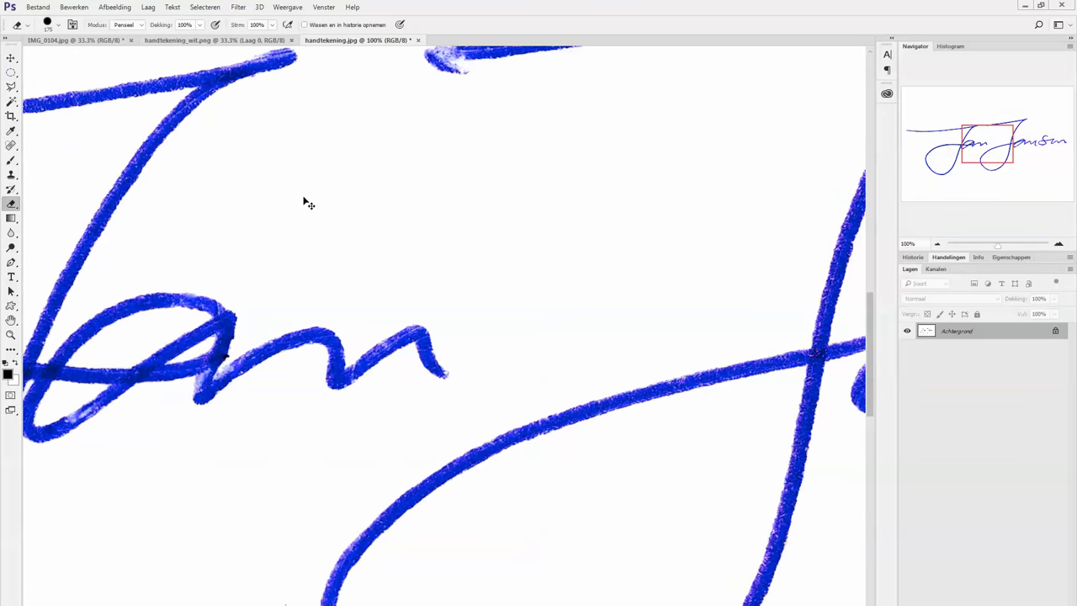
pyautogui.moveTo(308, 193); pyautogui.dragTo(738, 296)
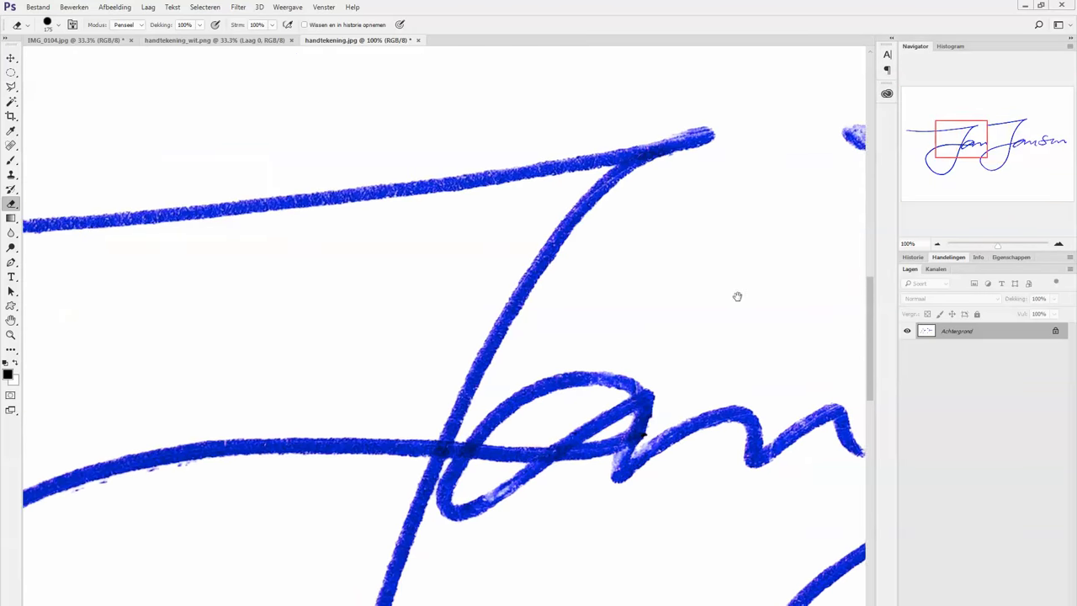
pyautogui.moveTo(336, 266); pyautogui.dragTo(552, 164)
pyautogui.moveTo(425, 339); pyautogui.dragTo(445, 264)
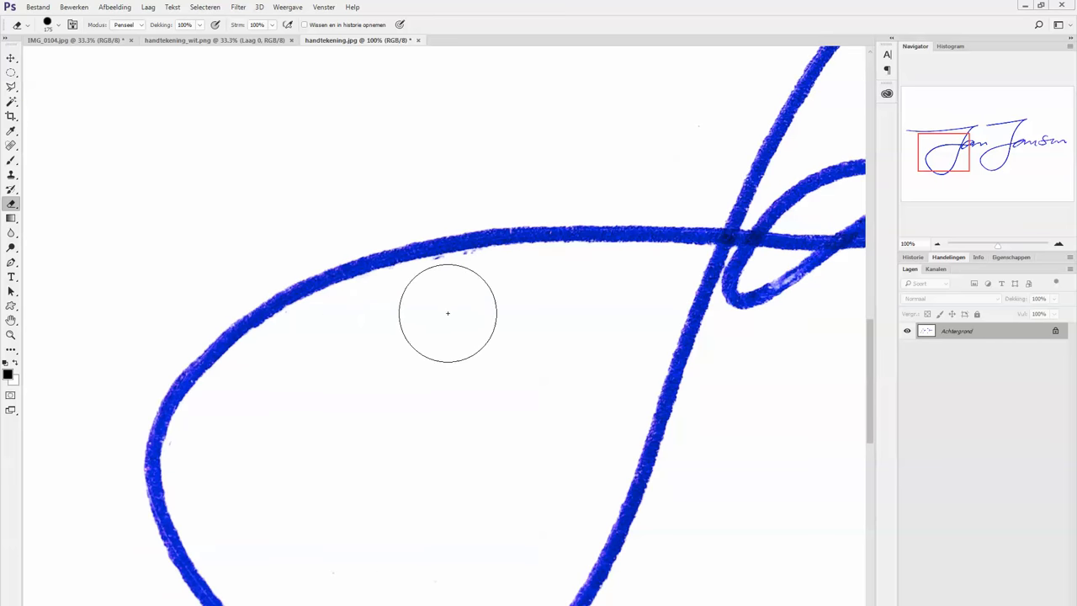
pyautogui.moveTo(421, 378)
pyautogui.mouseDown()
pyautogui.moveTo(375, 264)
pyautogui.moveTo(235, 345)
pyautogui.mouseUp()
pyautogui.moveTo(505, 353); pyautogui.dragTo(320, 349)
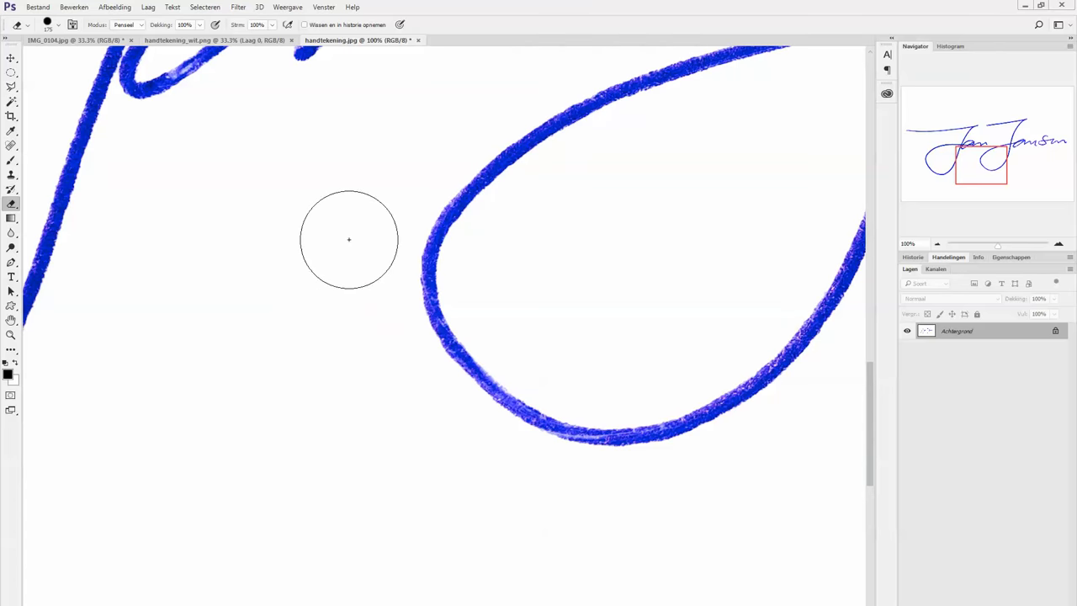
pyautogui.moveTo(348, 238); pyautogui.dragTo(214, 322)
pyautogui.moveTo(685, 348)
pyautogui.mouseDown()
pyautogui.moveTo(592, 336)
pyautogui.moveTo(516, 387)
pyautogui.moveTo(424, 496)
pyautogui.mouseUp()
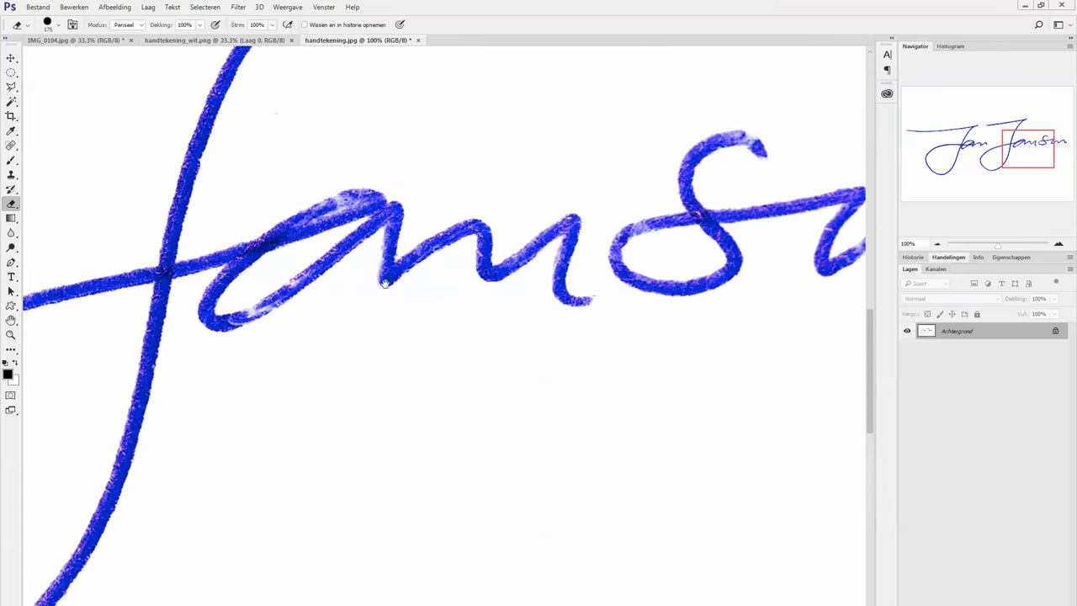
pyautogui.moveTo(378, 162); pyautogui.dragTo(344, 356)
pyautogui.moveTo(423, 291); pyautogui.dragTo(600, 506)
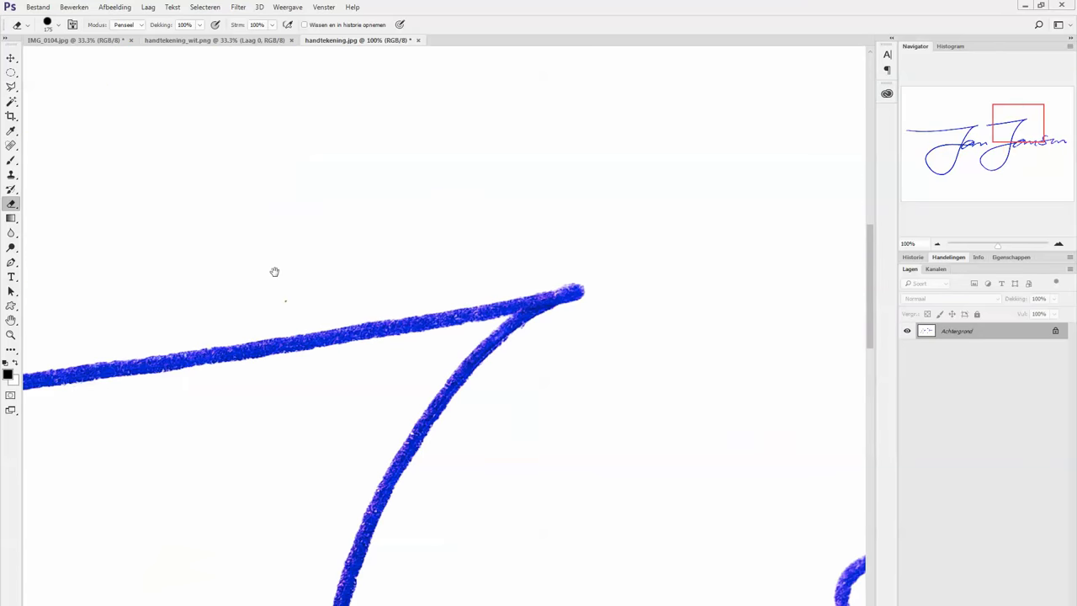
pyautogui.moveTo(690, 398)
pyautogui.mouseDown()
pyautogui.moveTo(426, 397)
pyautogui.moveTo(414, 219)
pyautogui.mouseUp()
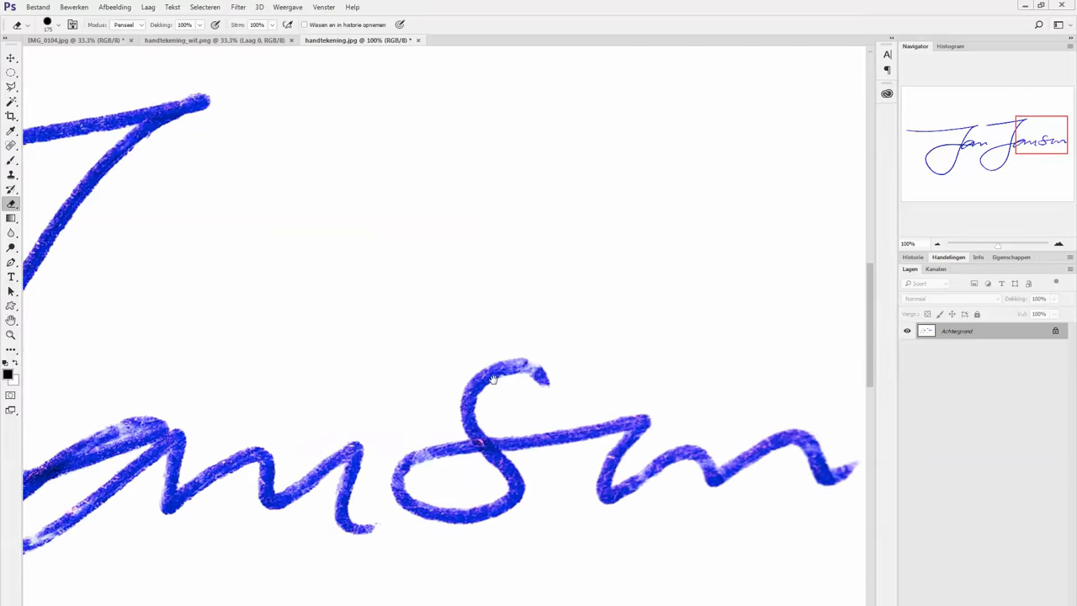
pyautogui.moveTo(388, 517); pyautogui.dragTo(329, 373)
pyautogui.moveTo(307, 424); pyautogui.dragTo(471, 427)
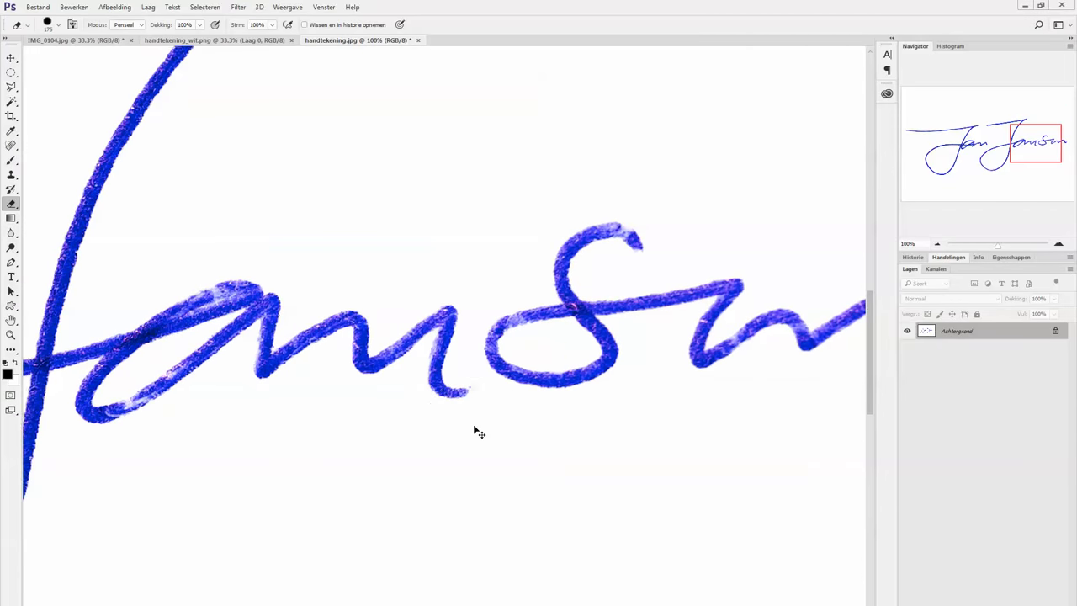
pyautogui.hotkey('ctrl', '-')
pyautogui.hotkey('ctrl', '-')
pyautogui.hotkey('ctrl', '-')
pyautogui.hotkey('ctrl', '-')
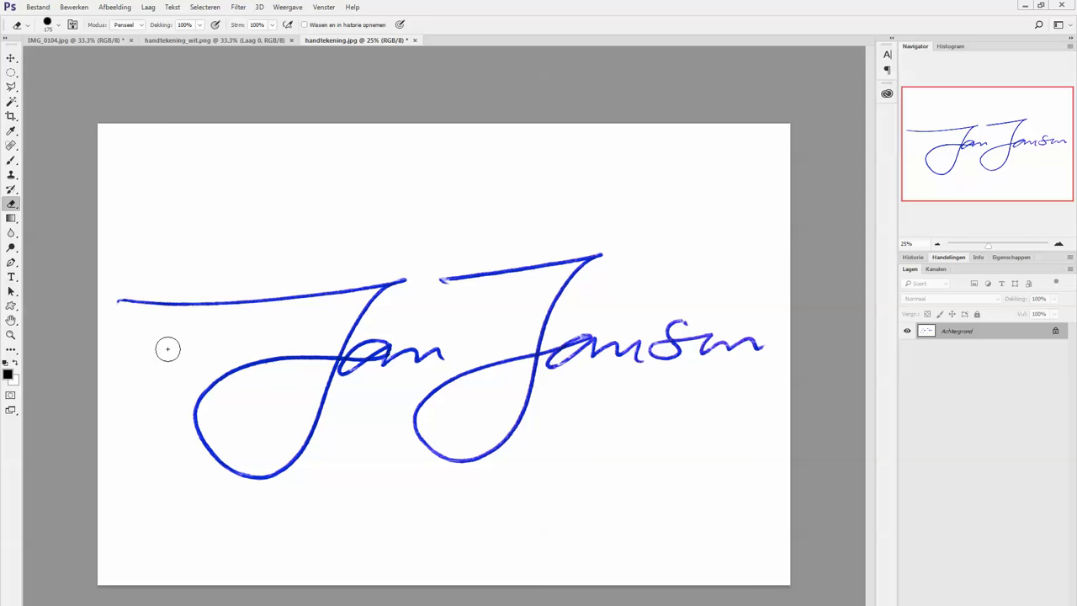
pyautogui.moveTo(207, 302); pyautogui.dragTo(119, 301)
pyautogui.moveTo(435, 317); pyautogui.dragTo(432, 283)
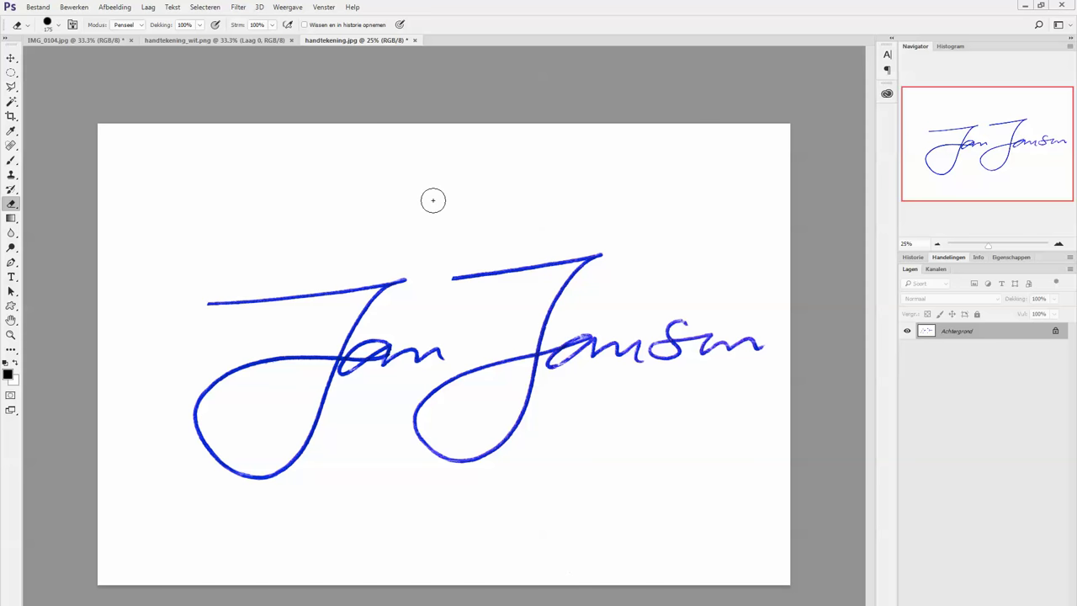
# Outline the word 'Jan' with a polygonal lasso selection.
pyautogui.click(11, 86)
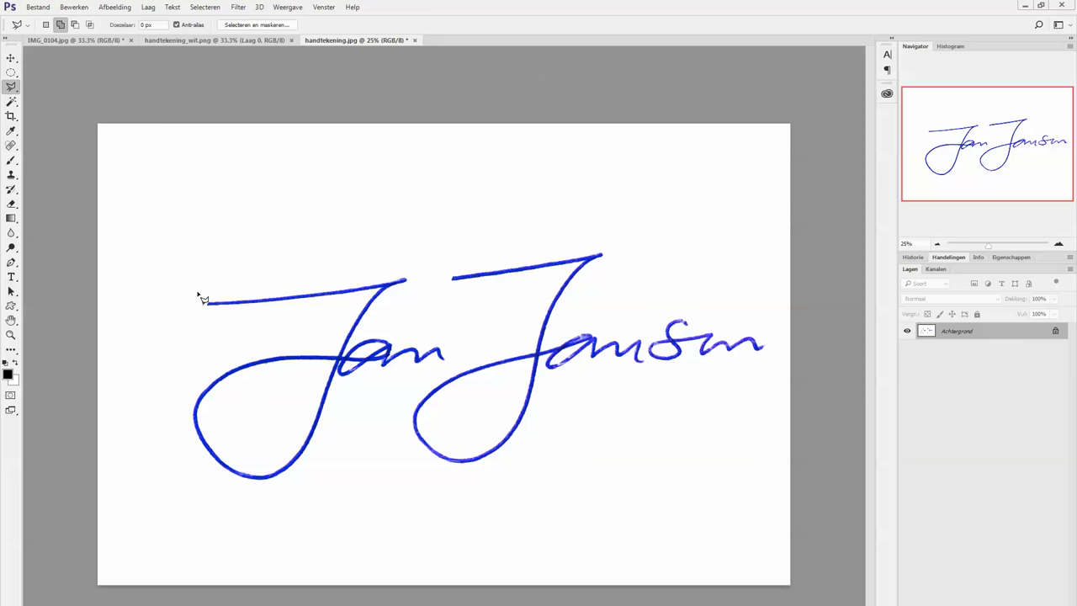
pyautogui.click(298, 253)
pyautogui.click(188, 305)
pyautogui.click(179, 415)
pyautogui.click(222, 485)
pyautogui.click(302, 477)
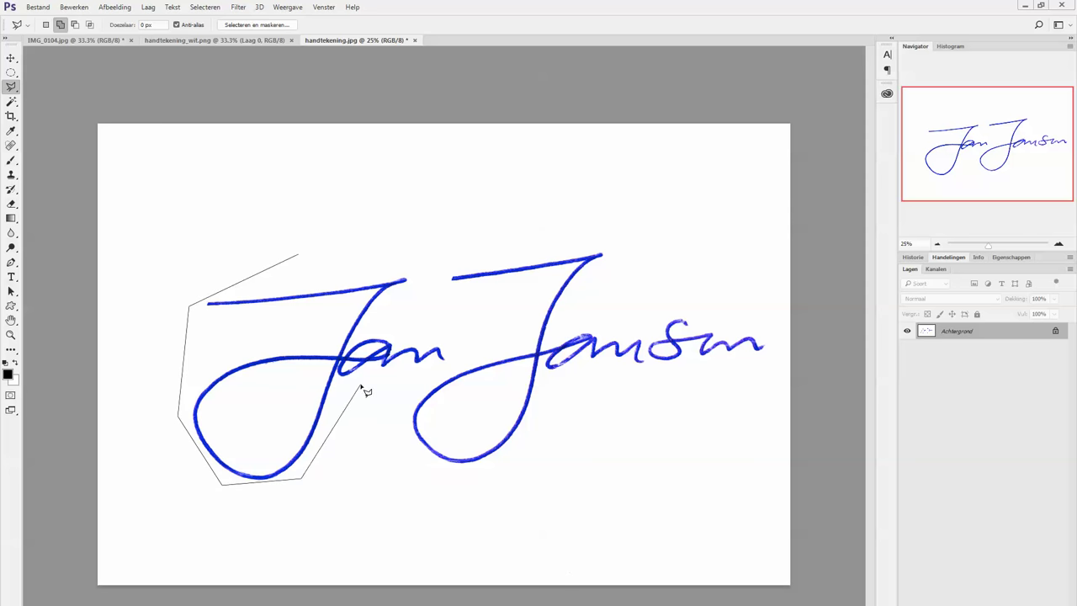
pyautogui.click(363, 384)
pyautogui.click(447, 360)
pyautogui.click(425, 268)
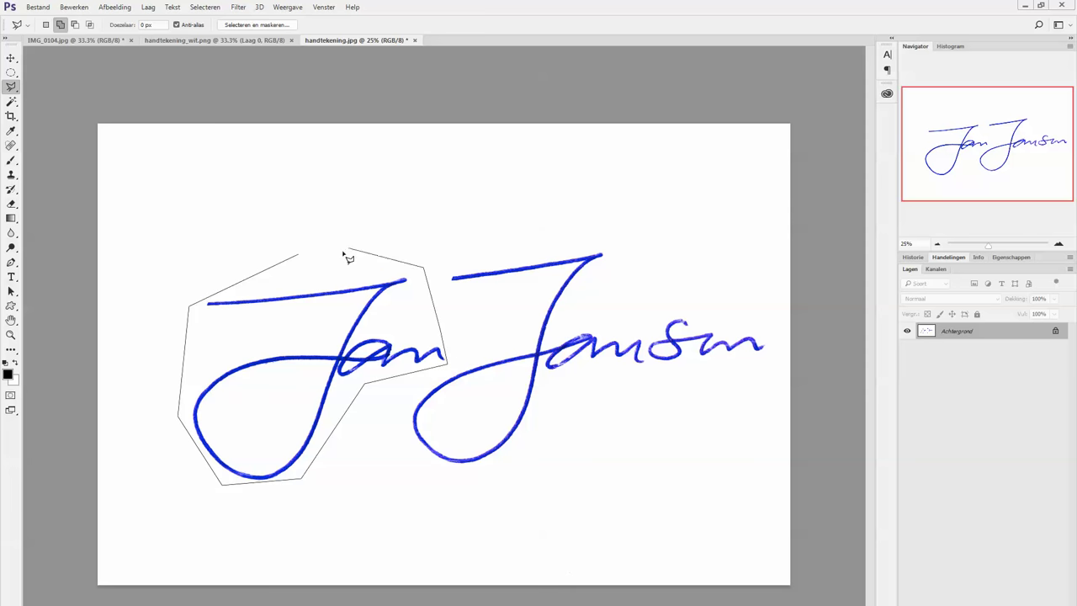
pyautogui.press('Return')
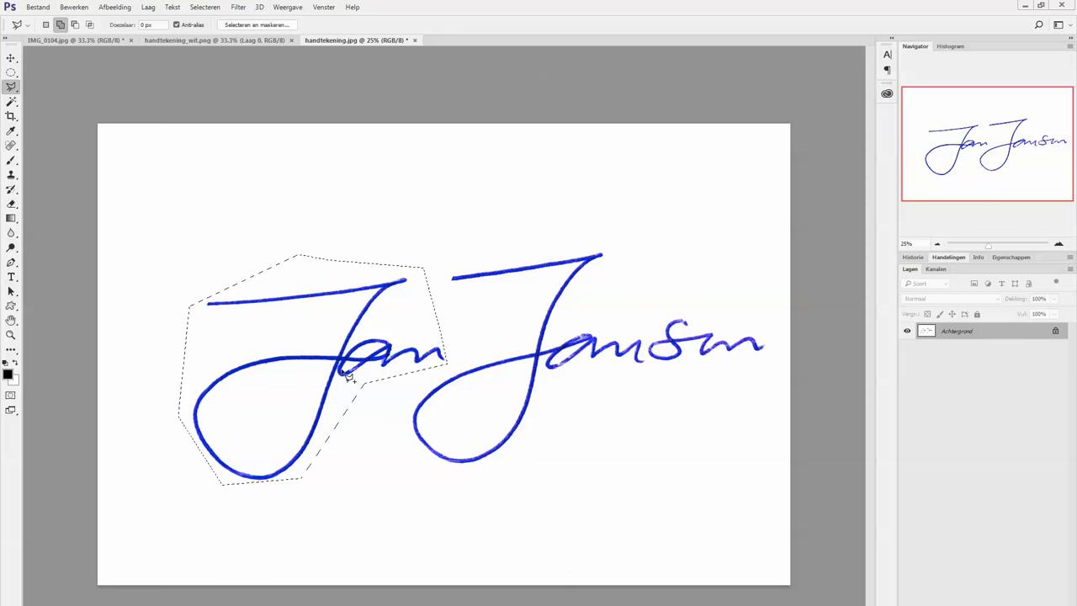
# Copy 'Jan' to Laag 1, shift it slightly right, and merge it into Achtergrond.
pyautogui.hotkey('ctrl', 'j')
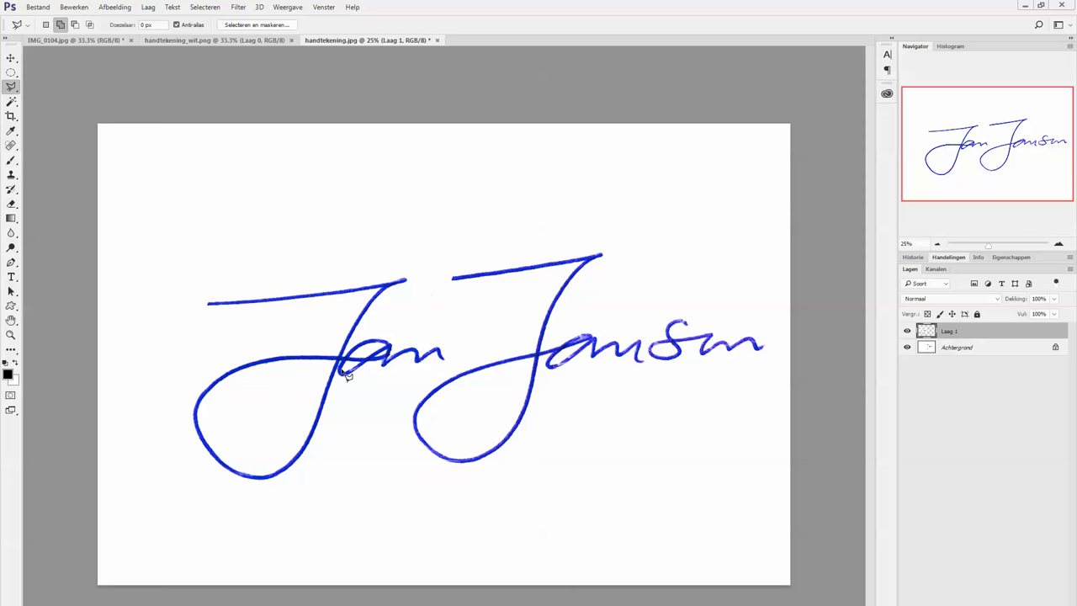
pyautogui.press('v')
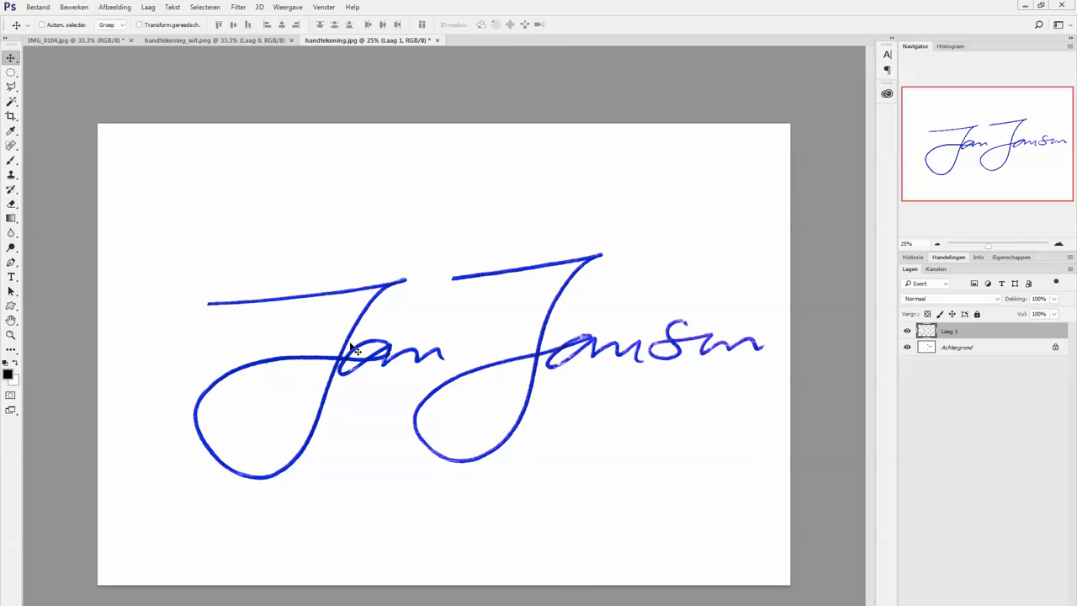
pyautogui.moveTo(353, 350); pyautogui.dragTo(387, 348)
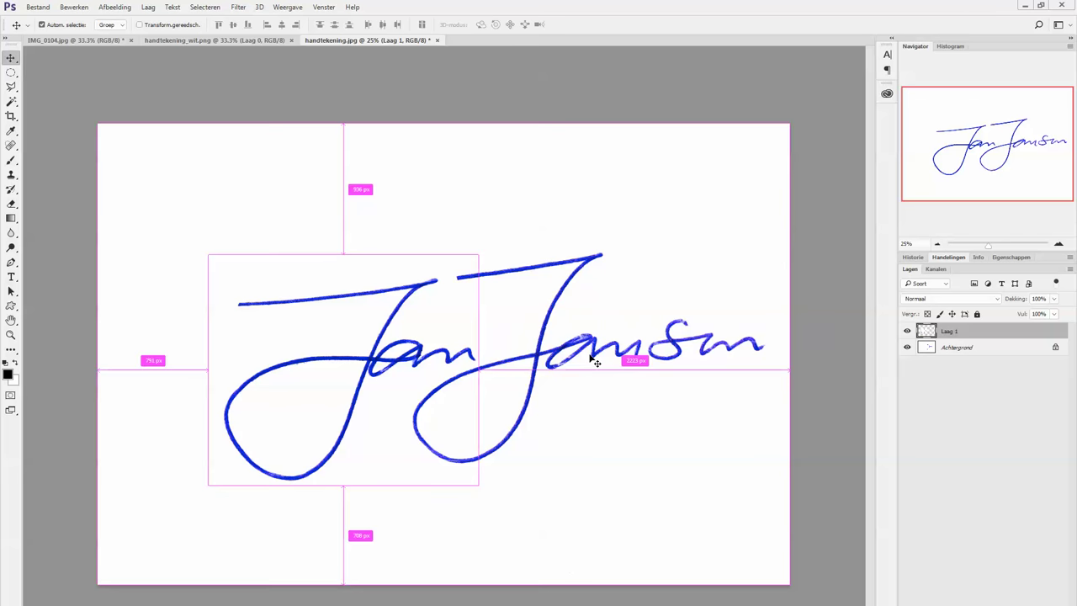
pyautogui.hotkey('ctrl', 'e')
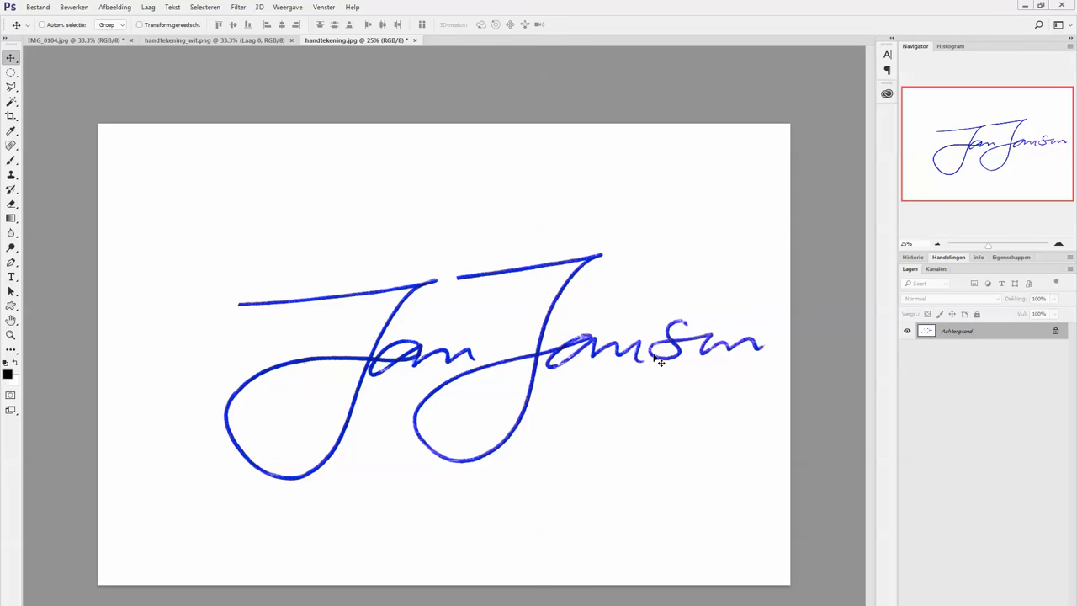
# Lasso the final 'sm' letters, copy them to a layer, nudge them left, and merge down.
pyautogui.click(11, 87)
pyautogui.click(51, 85)
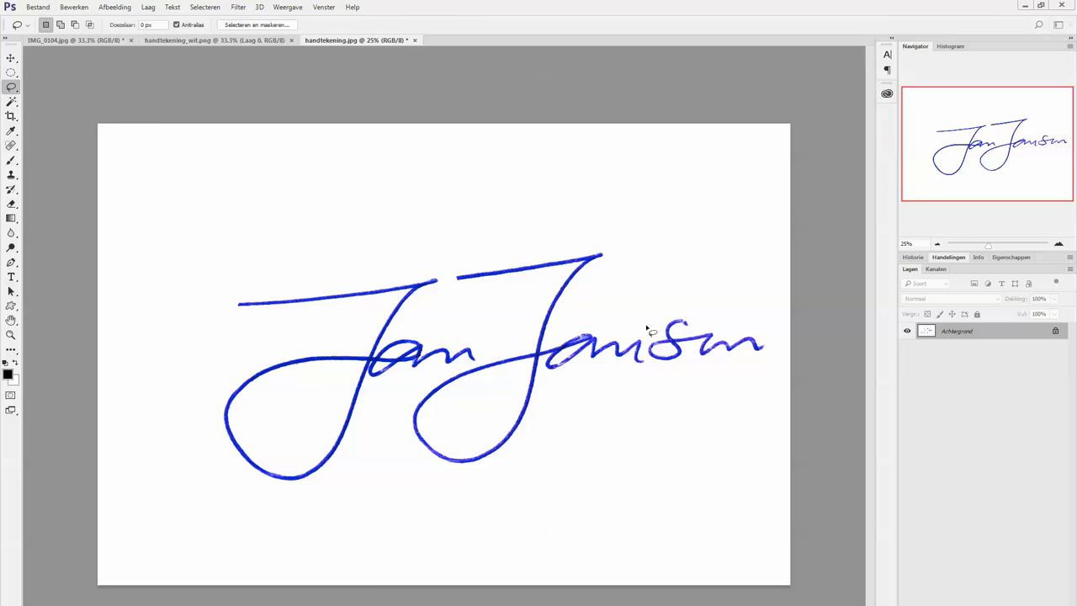
pyautogui.moveTo(650, 328)
pyautogui.mouseDown()
pyautogui.moveTo(649, 353)
pyautogui.moveTo(703, 306)
pyautogui.moveTo(660, 335)
pyautogui.mouseUp()
pyautogui.hotkey('ctrl', 'j')
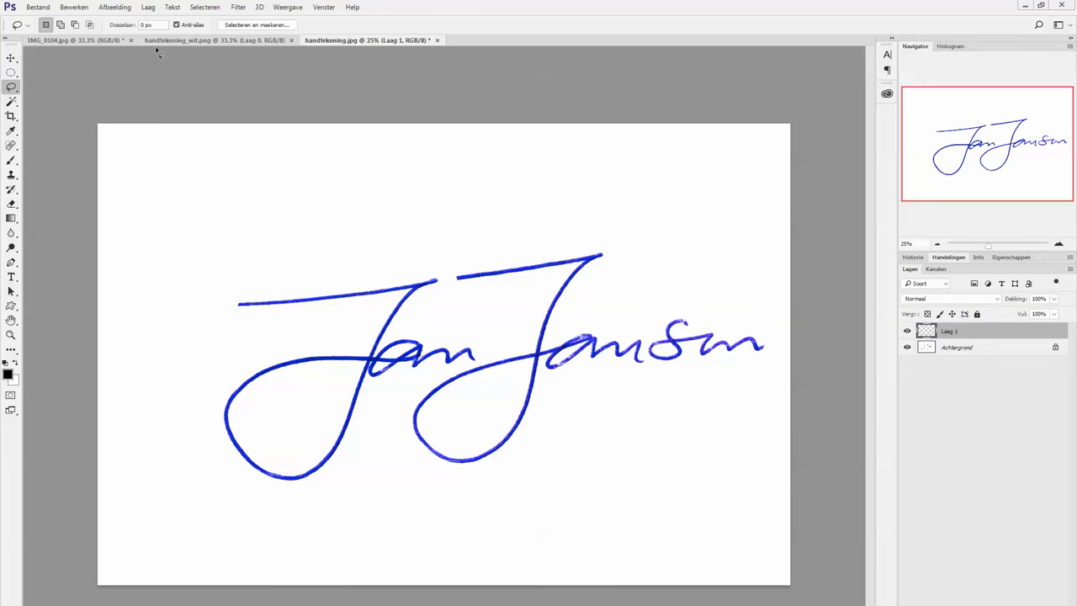
pyautogui.press('v')
pyautogui.moveTo(678, 344); pyautogui.dragTo(671, 343)
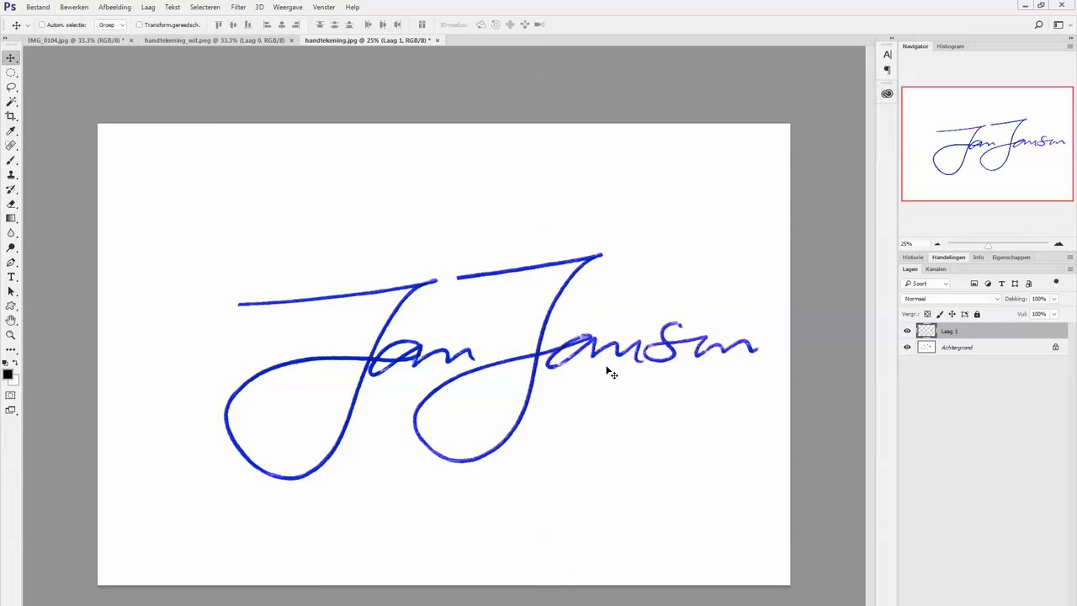
pyautogui.press('ctrl')
pyautogui.hotkey('ctrl', 'e')
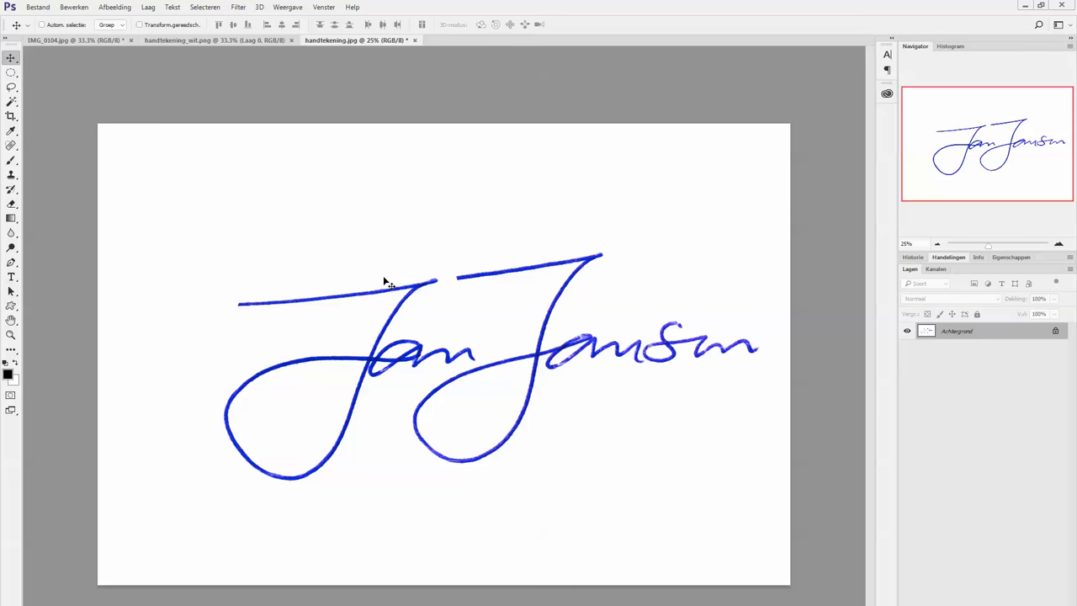
# Crop tightly around the signature by pulling in the top, left, bottom and right edges.
pyautogui.click(11, 116)
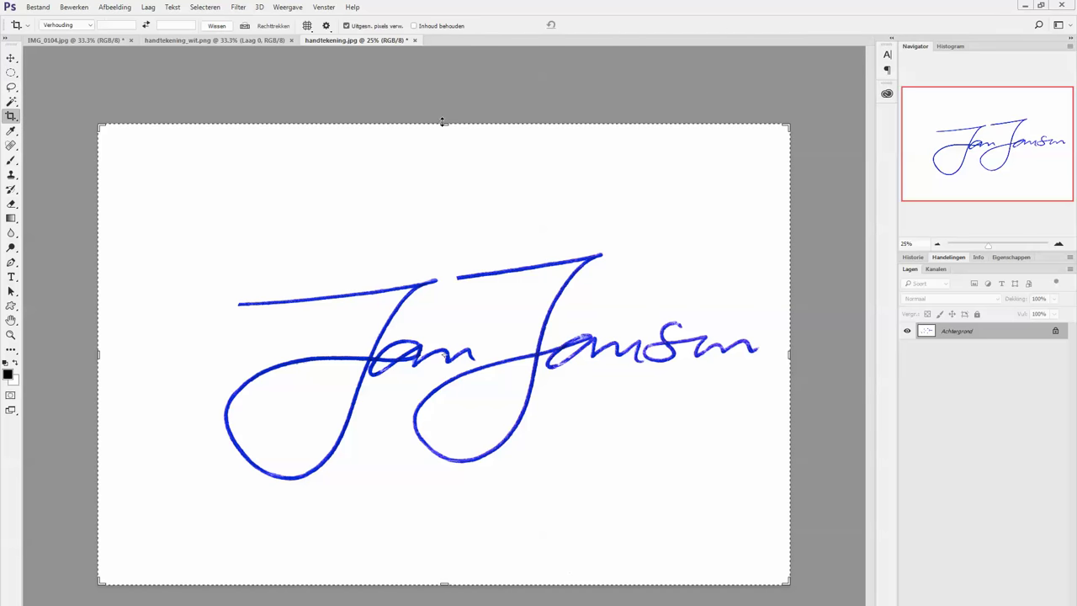
pyautogui.moveTo(442, 125); pyautogui.dragTo(441, 181)
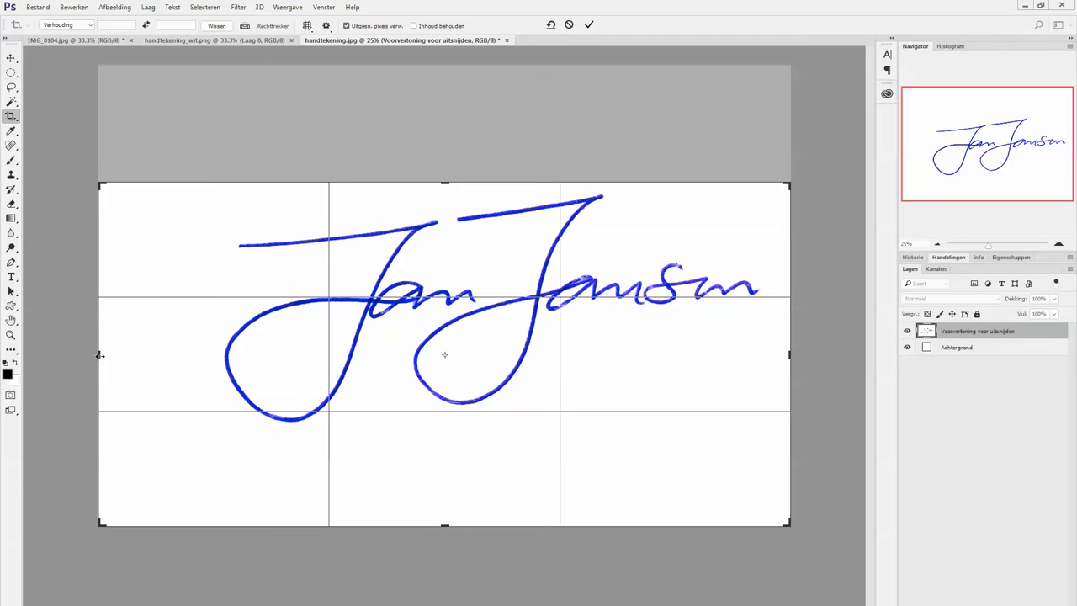
pyautogui.moveTo(100, 355); pyautogui.dragTo(152, 355)
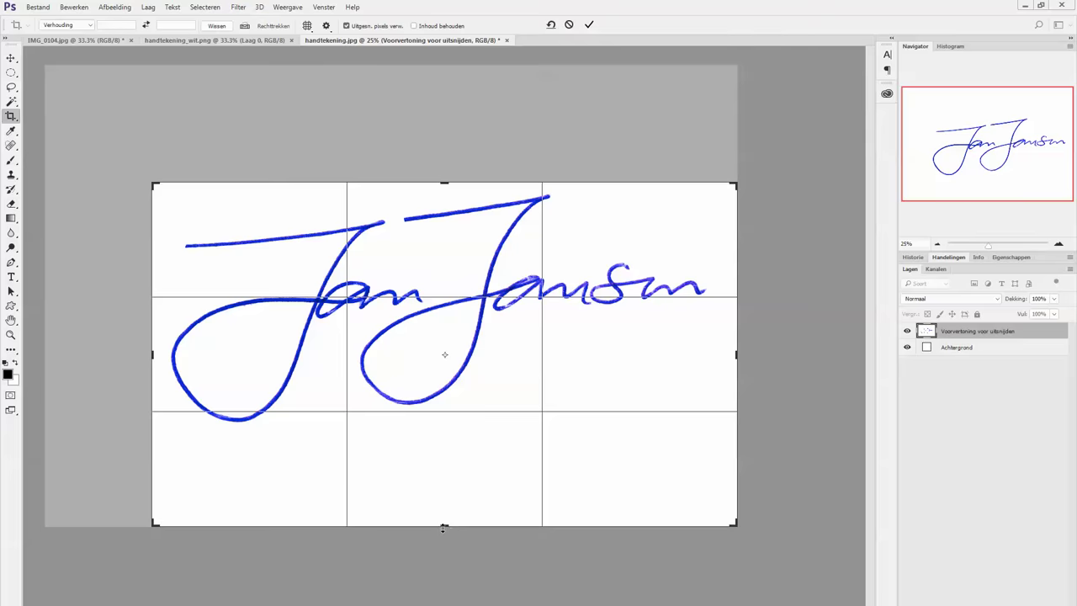
pyautogui.moveTo(443, 527); pyautogui.dragTo(431, 479)
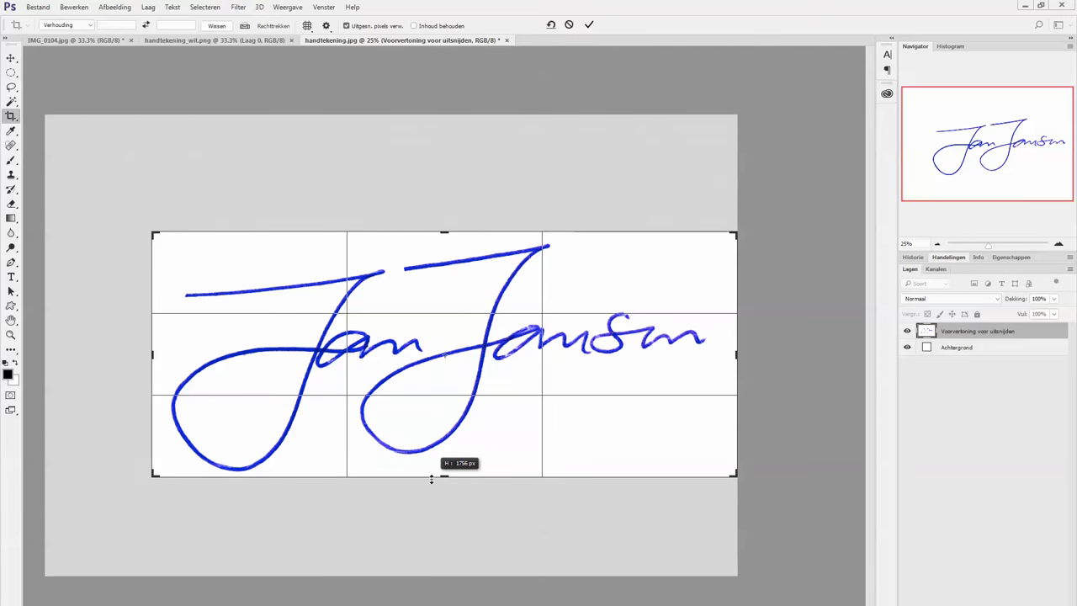
pyautogui.moveTo(735, 355); pyautogui.dragTo(724, 355)
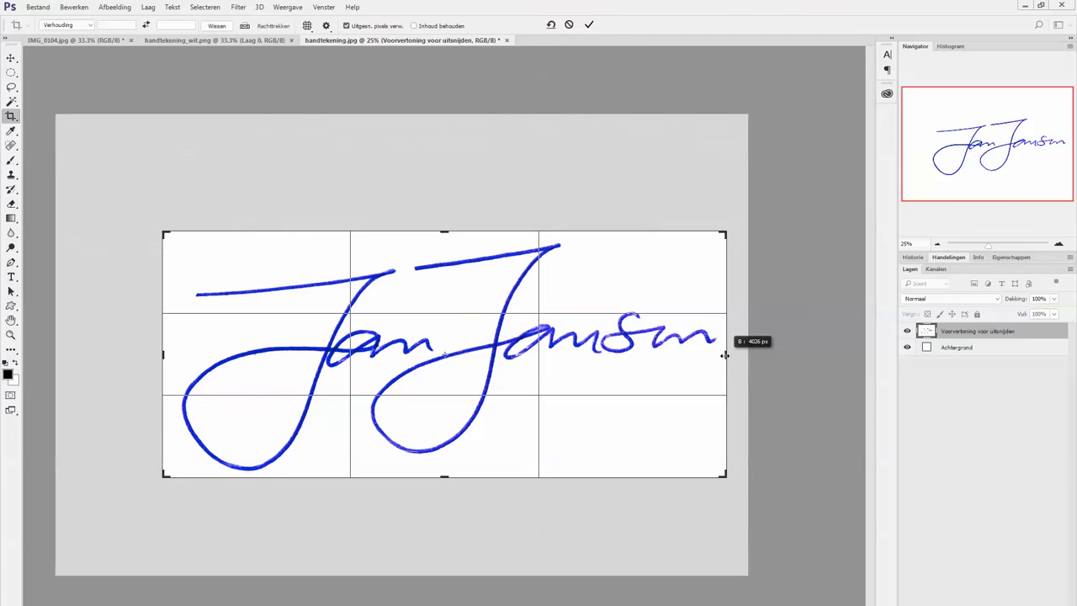
pyautogui.moveTo(443, 231); pyautogui.dragTo(443, 237)
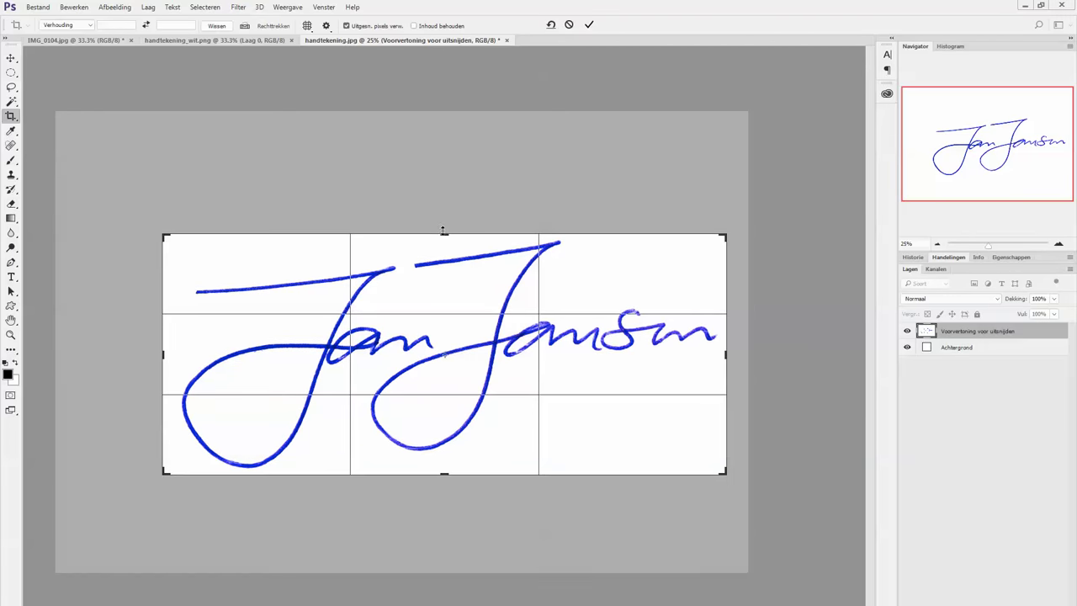
pyautogui.click(588, 24)
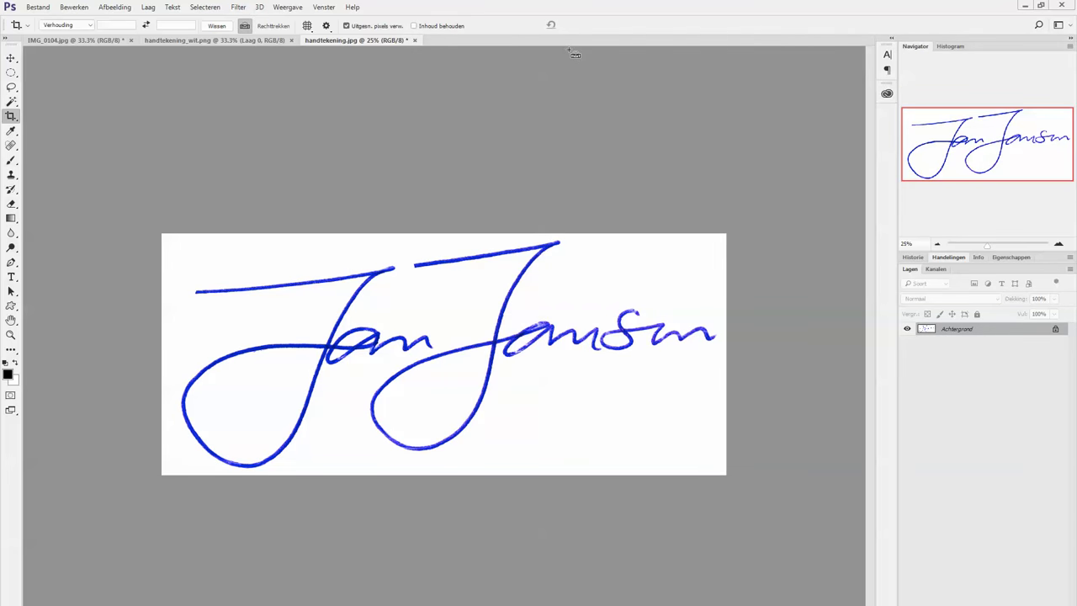
# Magic Wand-select the white background at tolerance 30 in add-to-selection mode.
pyautogui.hotkey('ctrl', '+')
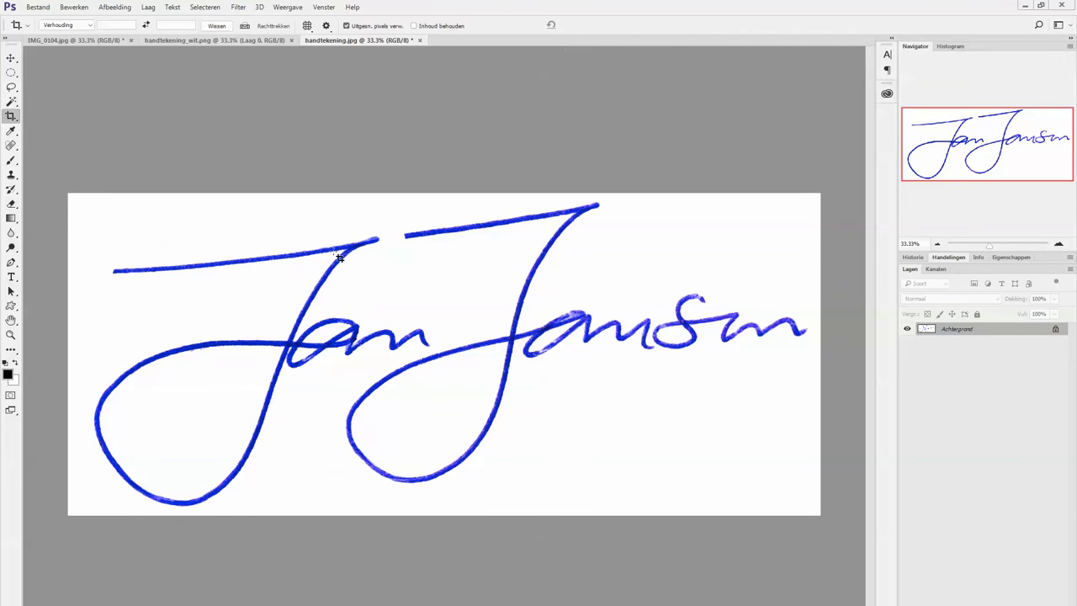
pyautogui.click(11, 101)
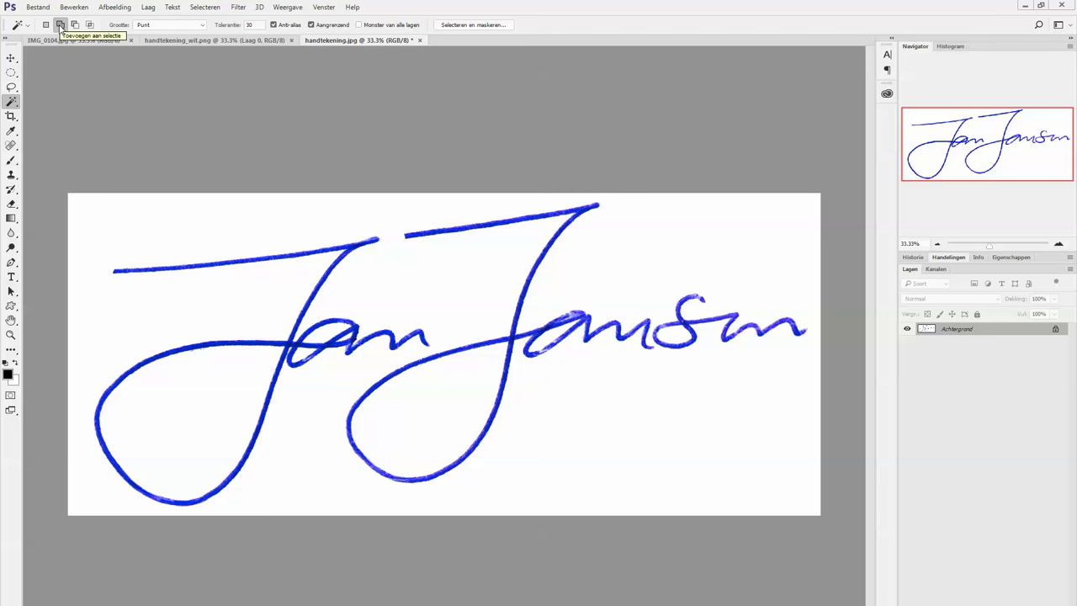
pyautogui.click(60, 26)
pyautogui.click(199, 220)
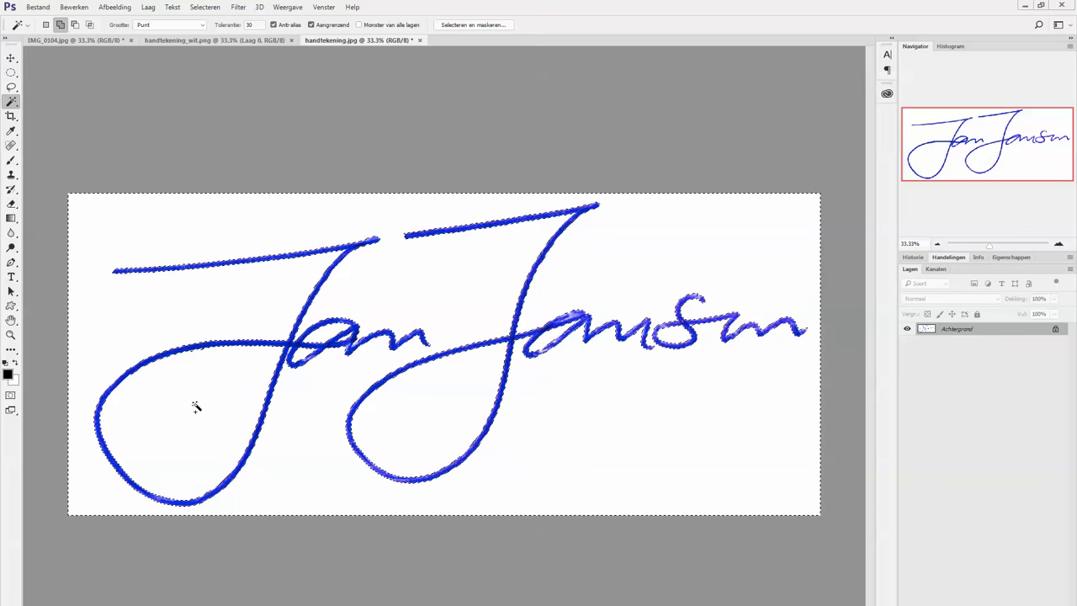
# Invert the selection via Selecteren > Selectie omkeren and open Selecteren en maskeren.
pyautogui.click(205, 8)
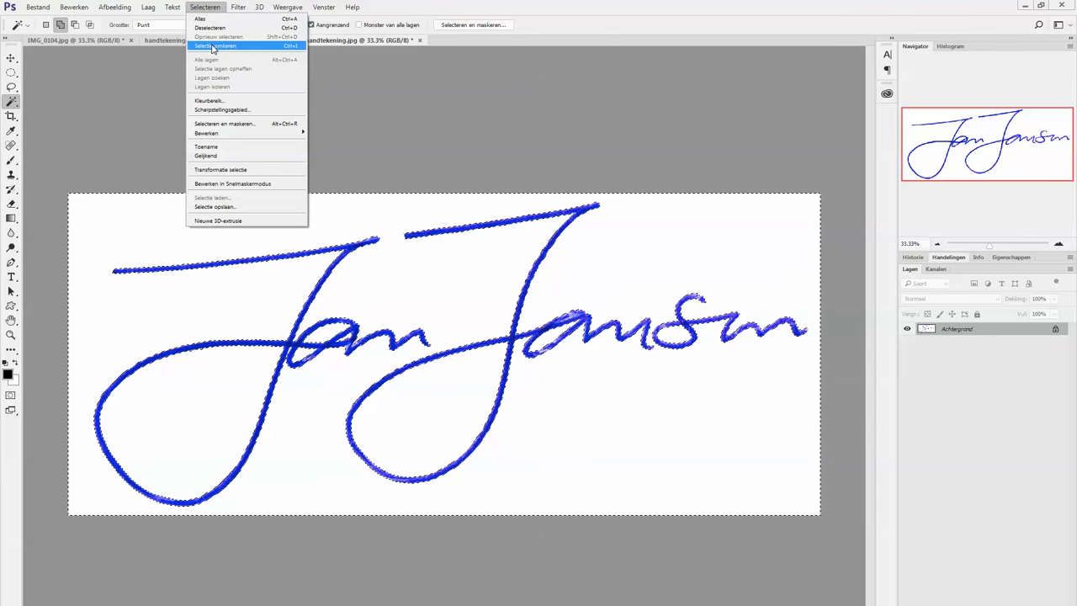
pyautogui.click(213, 47)
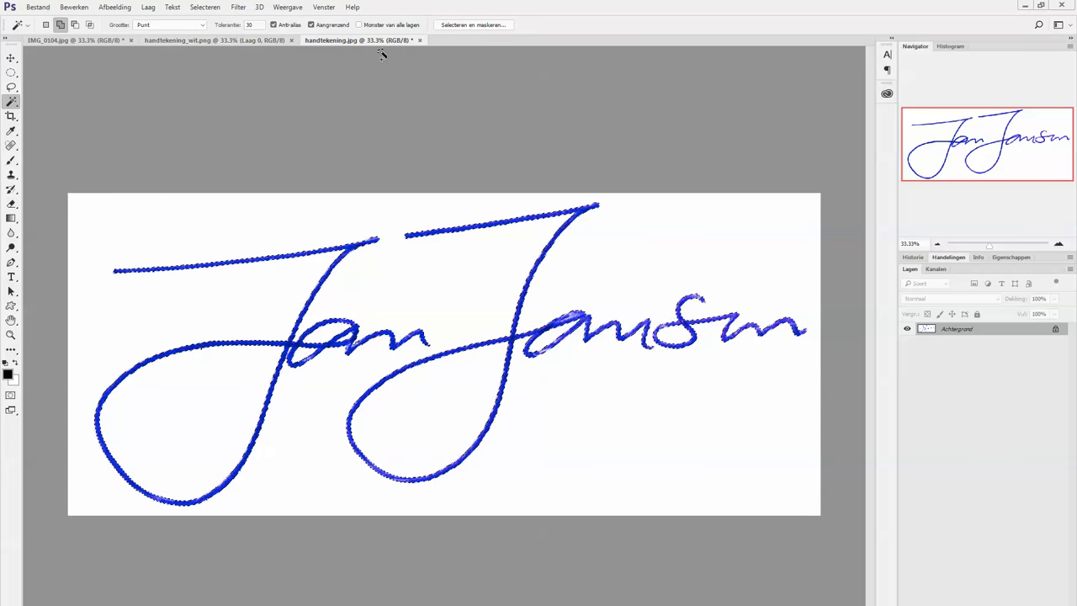
pyautogui.click(482, 27)
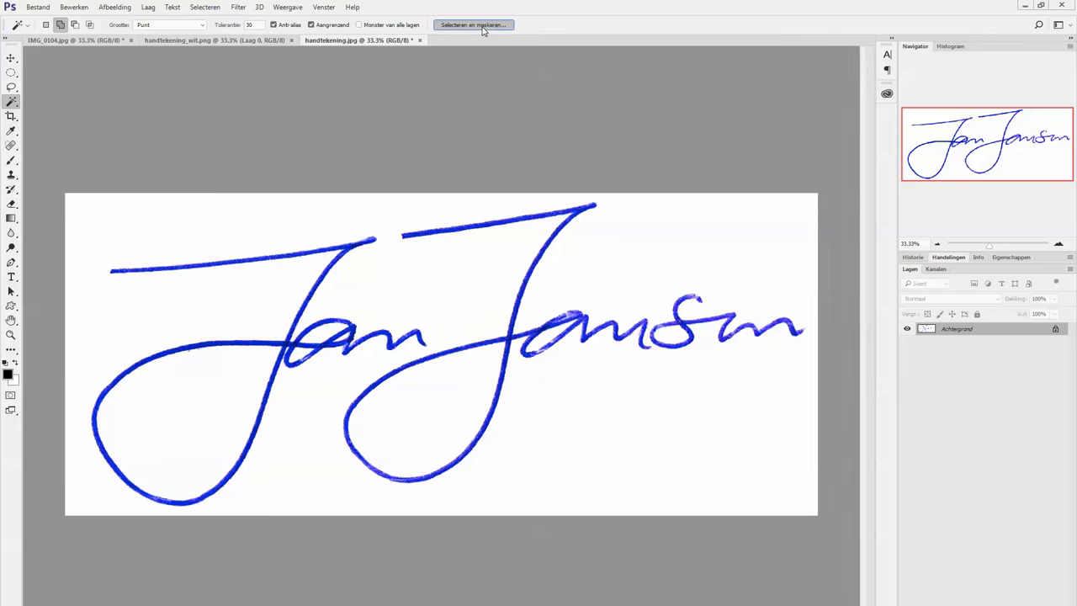
# Raise the Vloeiend smoothing slider slightly and apply the edge refinement.
pyautogui.hotkey('shift', 'Tab')
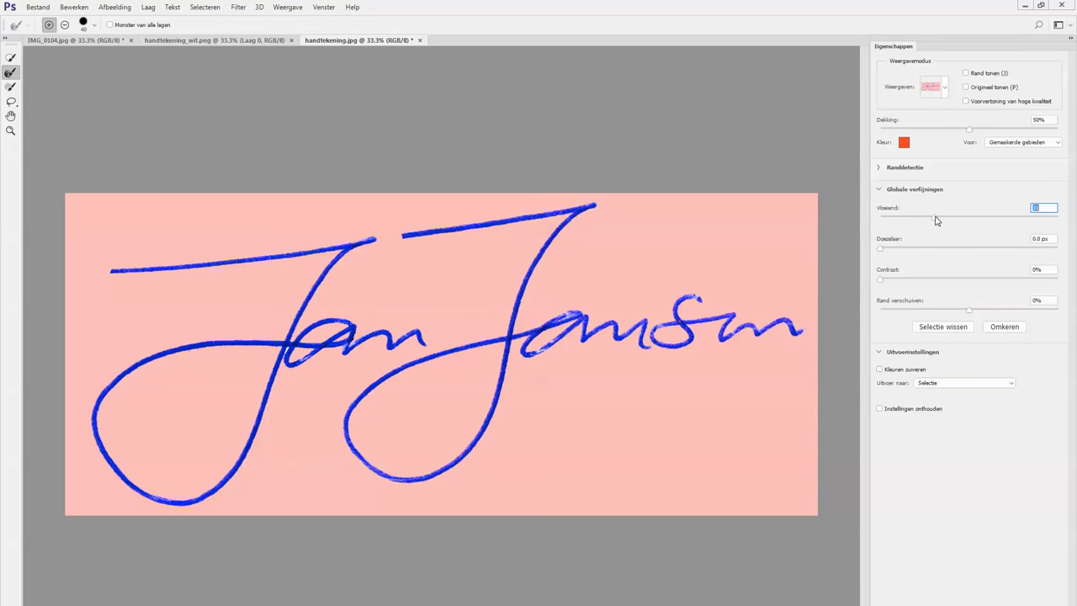
pyautogui.moveTo(935, 220); pyautogui.dragTo(947, 220)
pyautogui.press('Return')
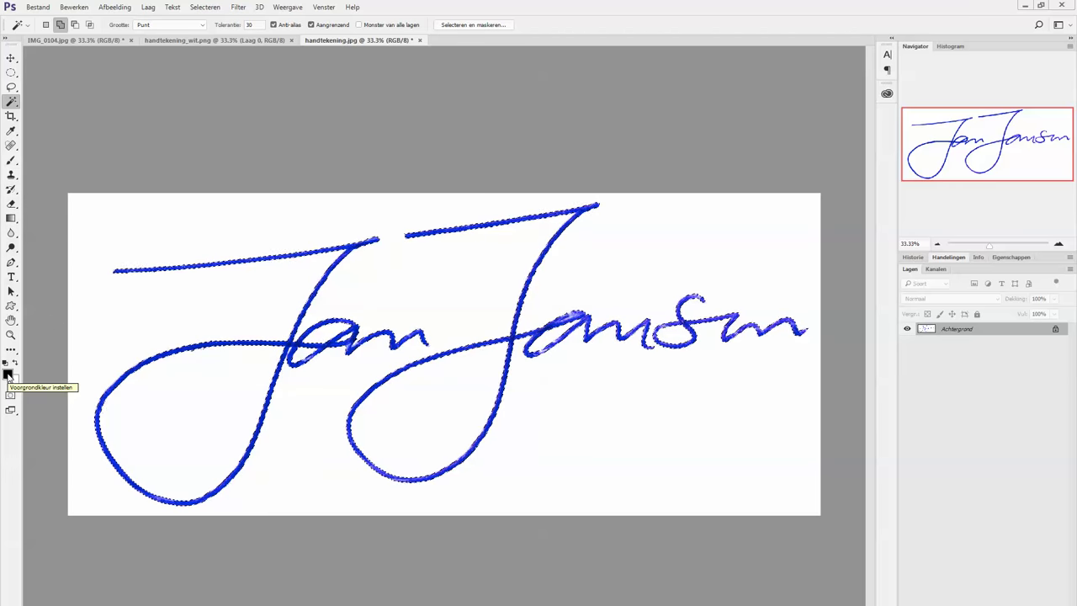
# Paint over the selected signature strokes with a large black brush.
pyautogui.click(11, 160)
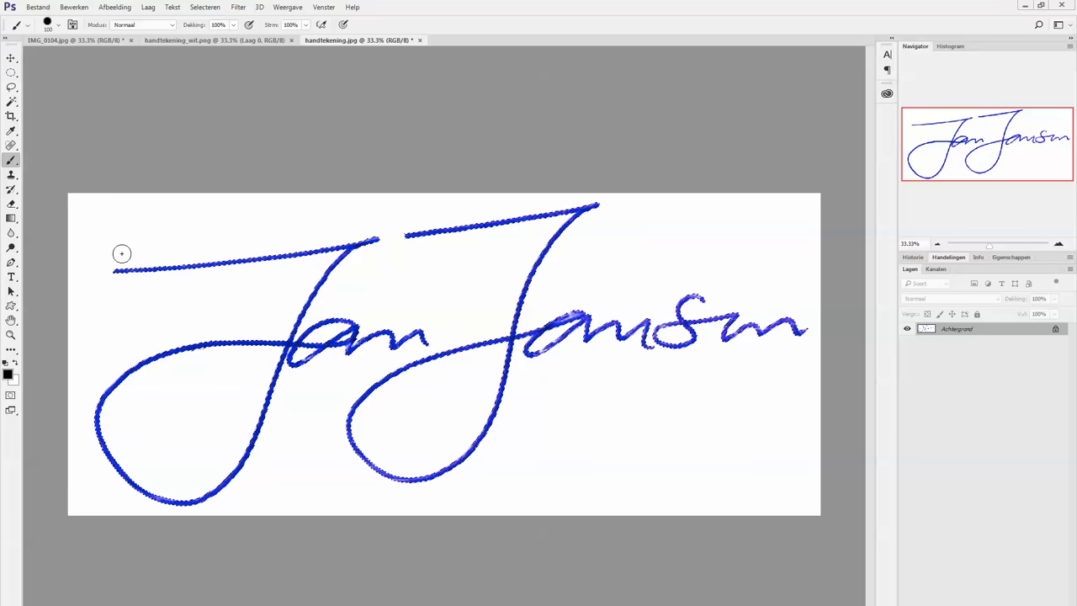
pyautogui.press(']')
pyautogui.press(']')
pyautogui.press(']')
pyautogui.press(']')
pyautogui.press(']')
pyautogui.press(']')
pyautogui.moveTo(113, 269)
pyautogui.mouseDown()
pyautogui.moveTo(108, 505)
pyautogui.moveTo(354, 300)
pyautogui.moveTo(493, 247)
pyautogui.moveTo(293, 243)
pyautogui.moveTo(323, 410)
pyautogui.moveTo(639, 404)
pyautogui.moveTo(757, 348)
pyautogui.moveTo(777, 325)
pyautogui.mouseUp()
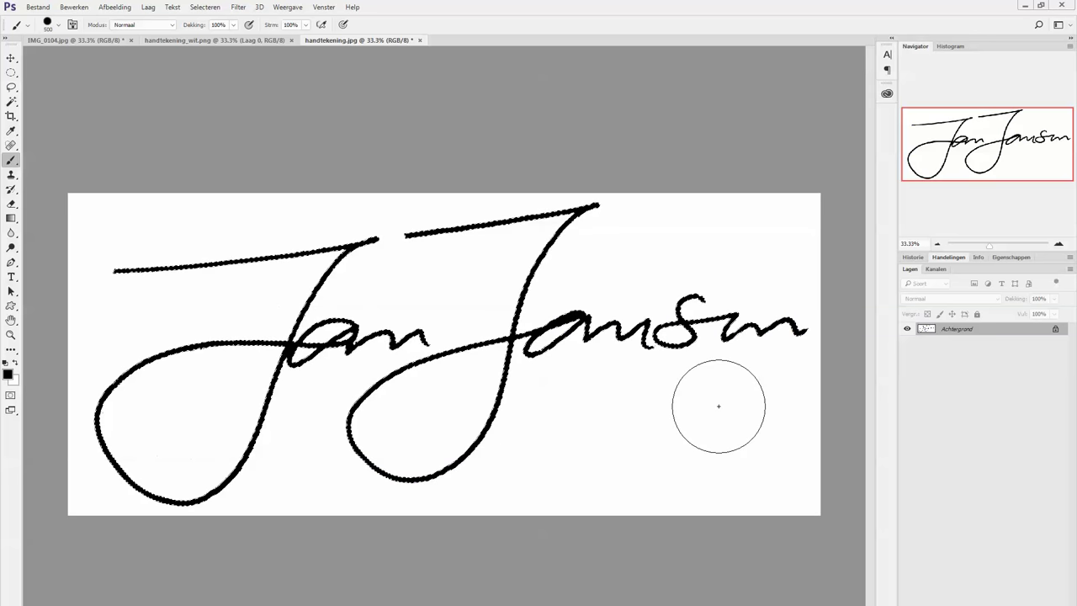
pyautogui.click(11, 59)
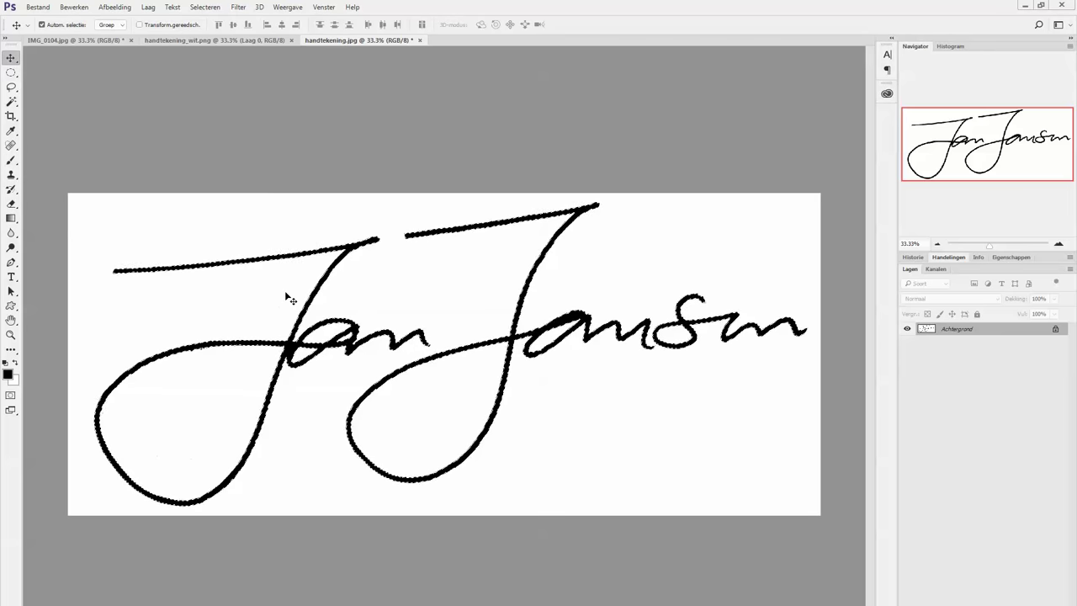
# Copy the signature to a new layer, Laag 1, and delete the Achtergrond layer.
pyautogui.hotkey('ctrl', 'j')
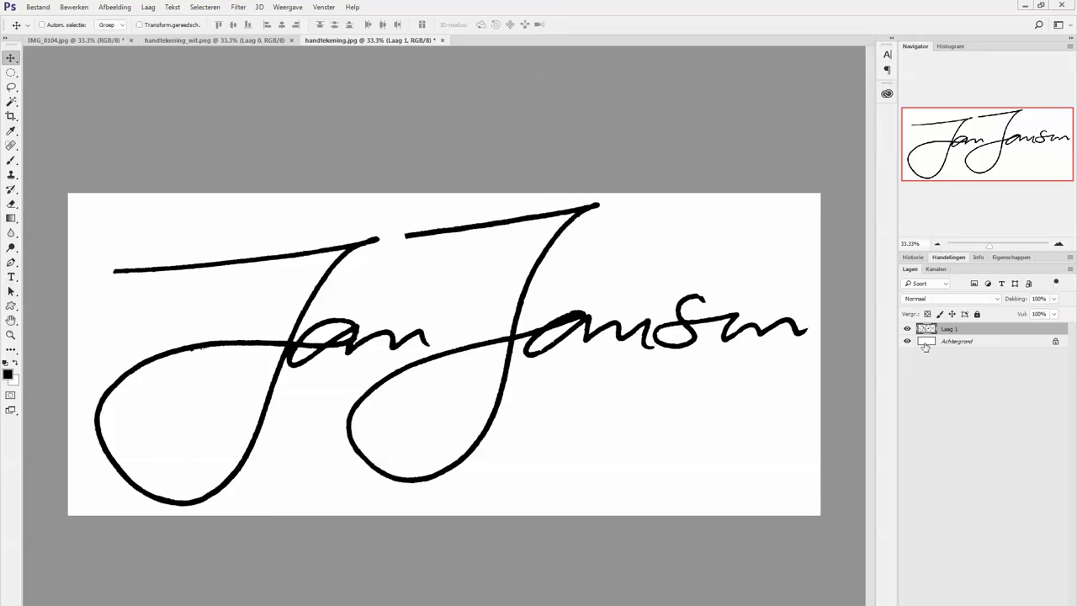
pyautogui.click(972, 343)
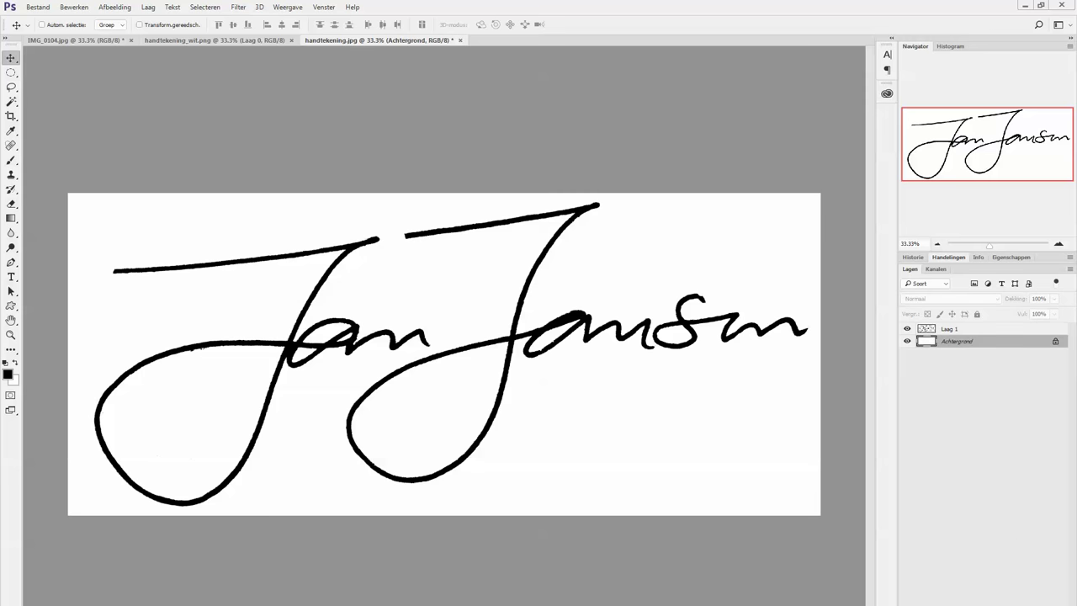
pyautogui.press('Delete')
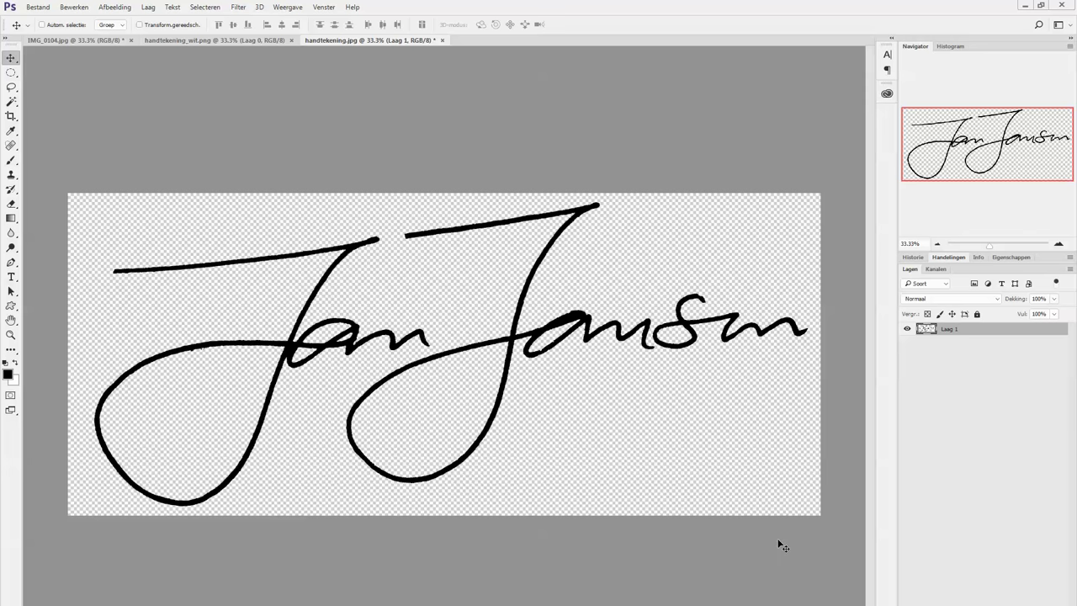
# Save the transparent signature as handtekening.png in PNG format, accepting the PNG options.
pyautogui.click(40, 8)
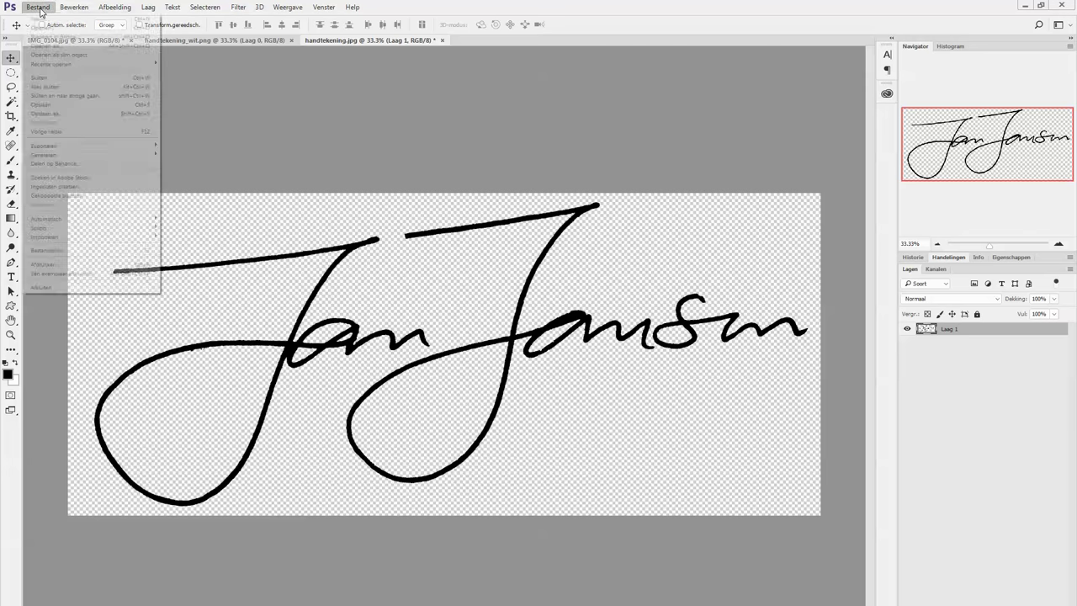
pyautogui.click(50, 115)
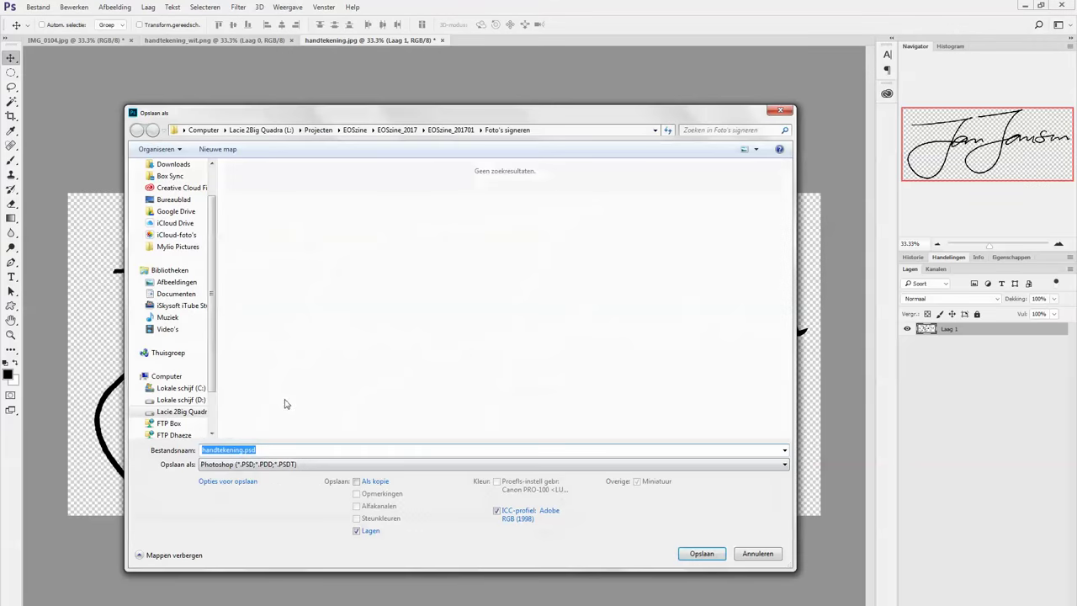
pyautogui.click(242, 467)
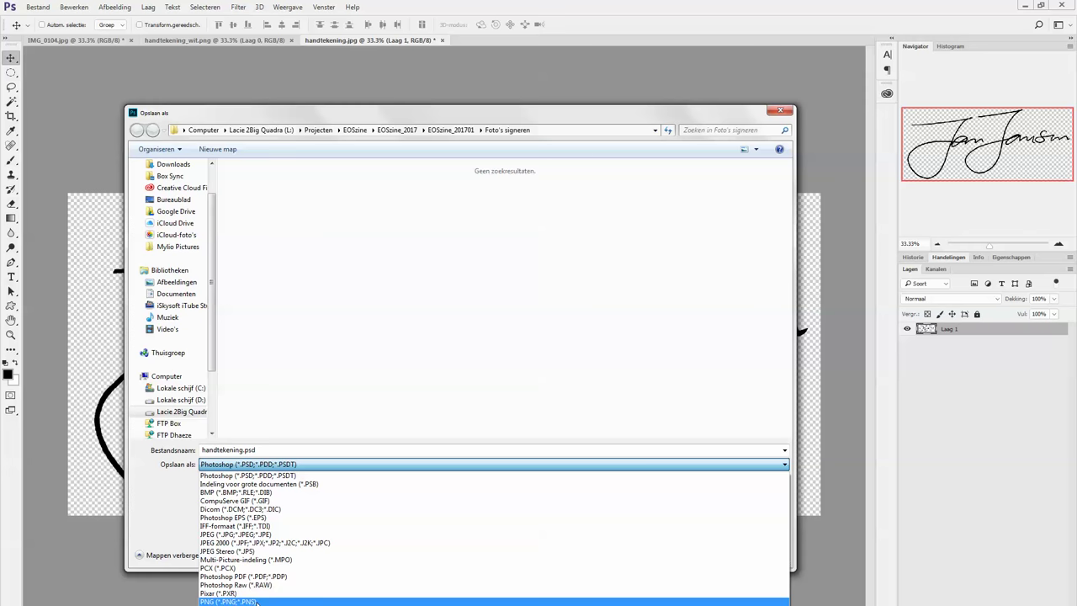
pyautogui.click(257, 602)
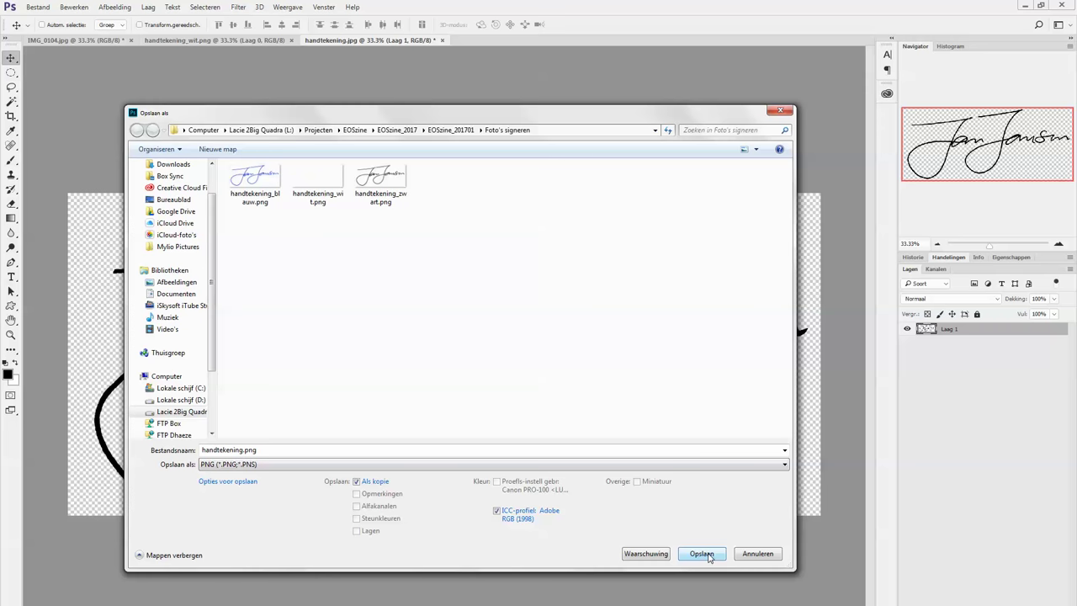
pyautogui.click(702, 553)
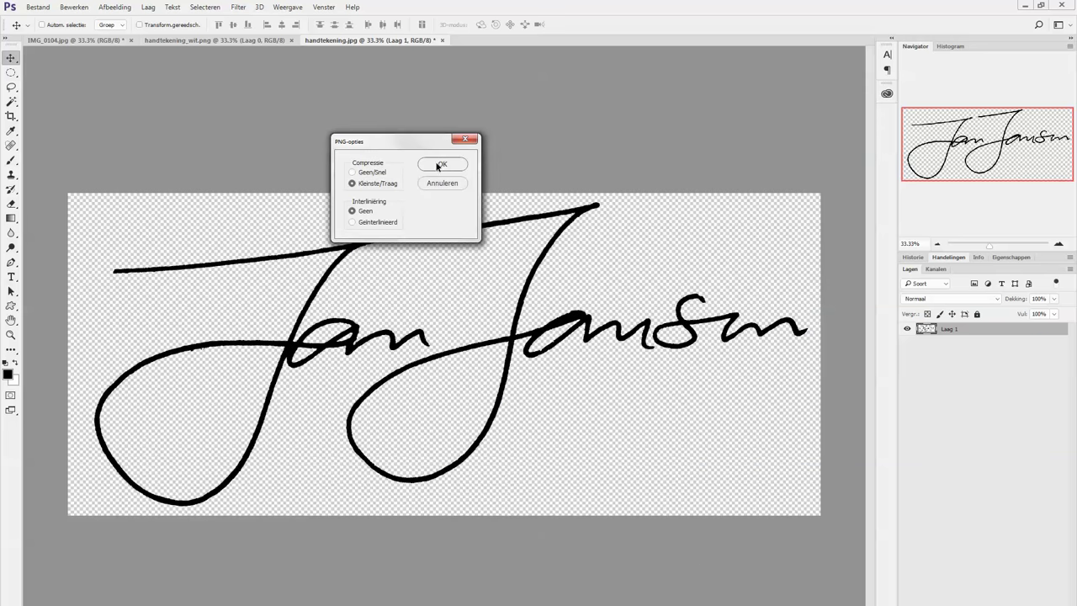
pyautogui.click(441, 167)
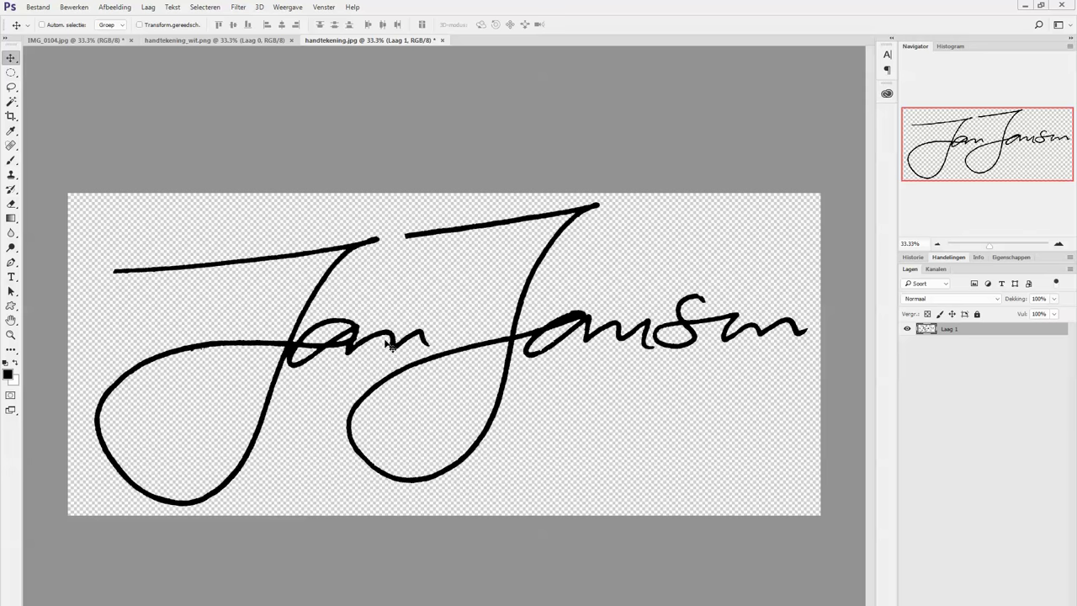
# Invert the signature to white with Negatief, then close the handtekening document.
pyautogui.click(128, 9)
pyautogui.moveTo(126, 33)
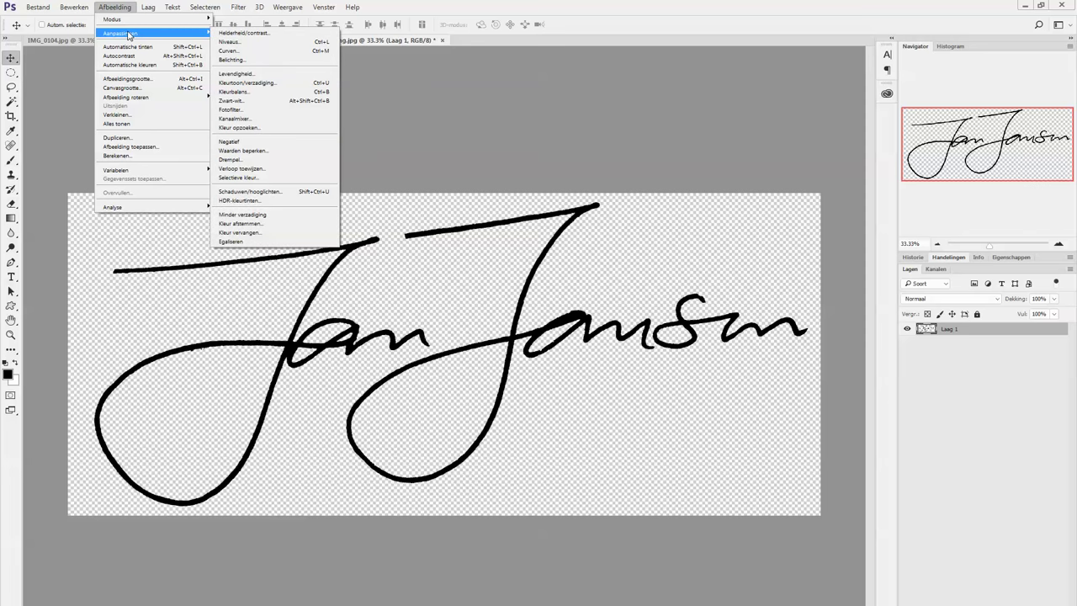
pyautogui.click(247, 143)
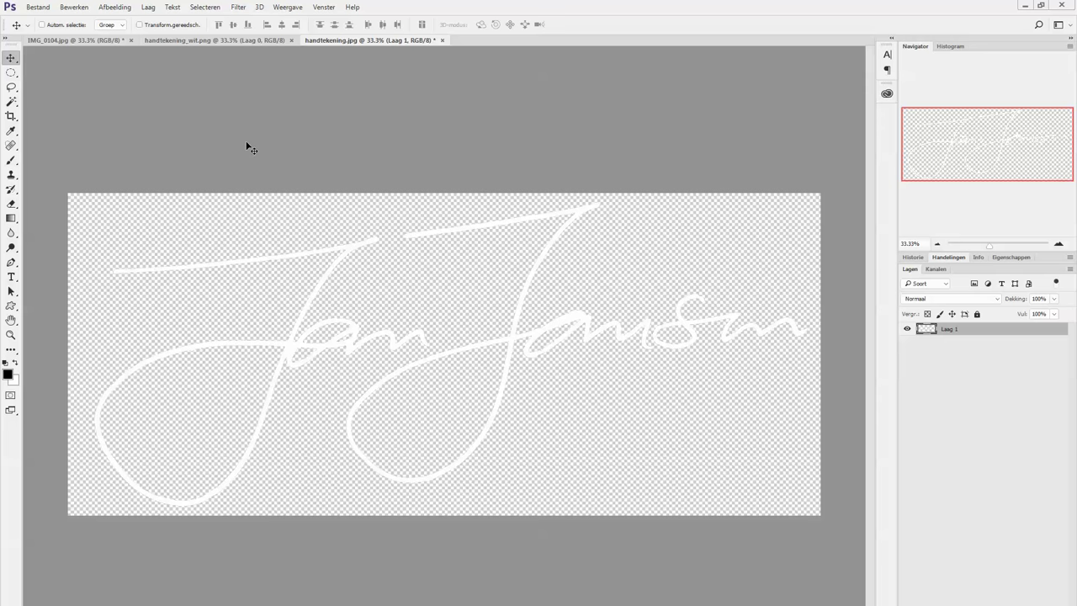
pyautogui.click(444, 41)
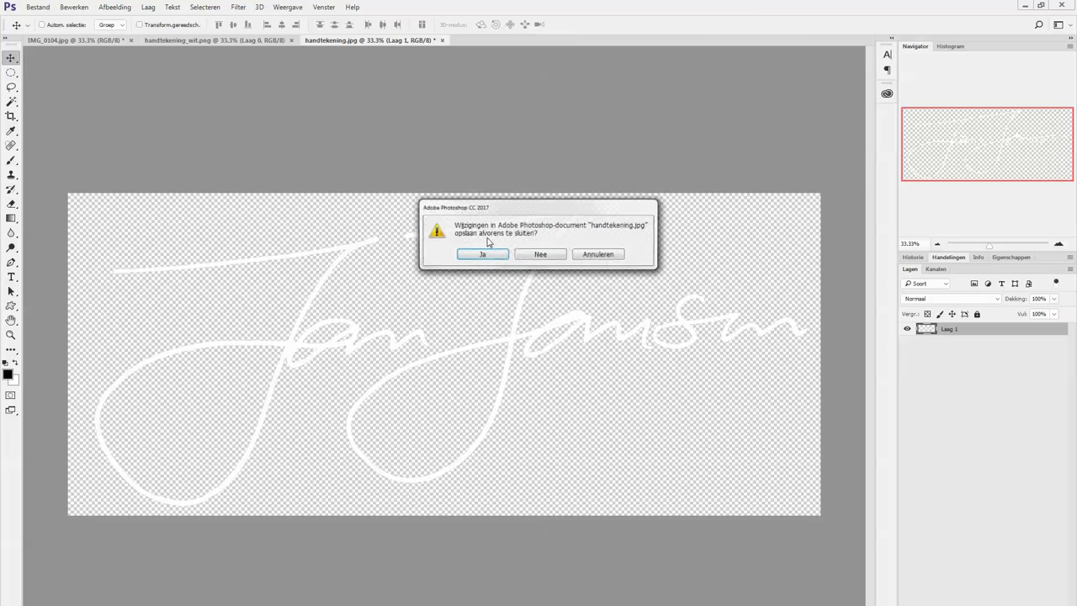
pyautogui.click(538, 258)
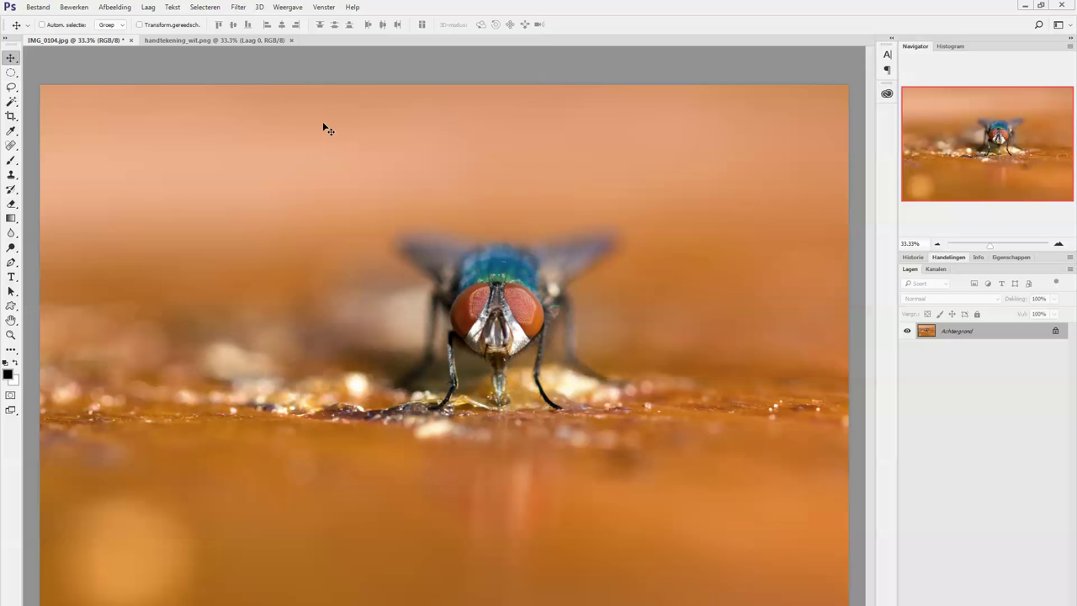
# Drag the white signature from handtekening_wit.png onto IMG_0104 as a new layer.
pyautogui.click(193, 41)
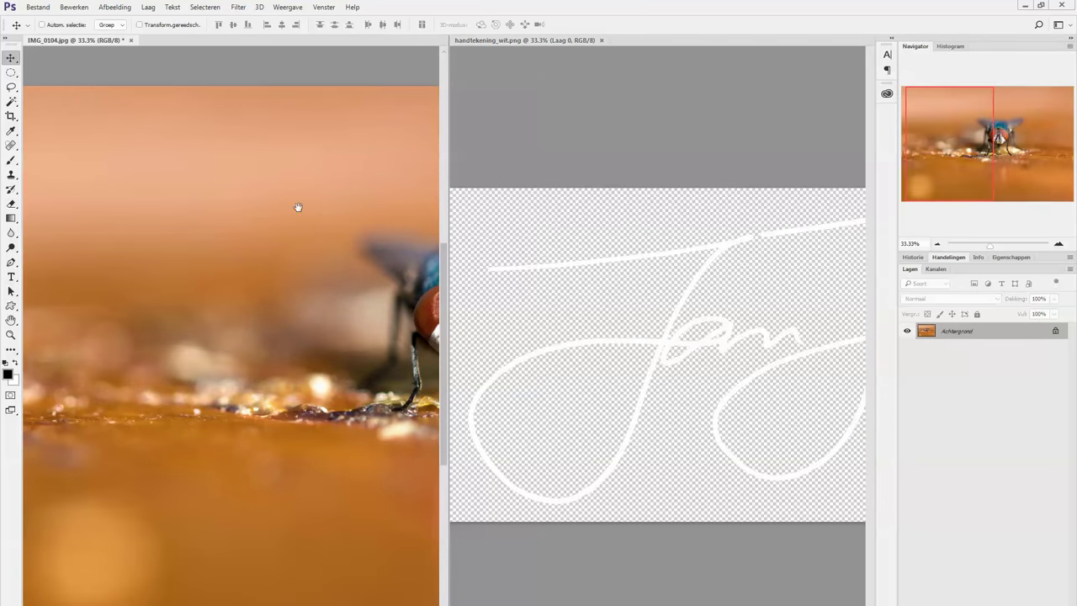
pyautogui.moveTo(323, 217); pyautogui.dragTo(137, 190)
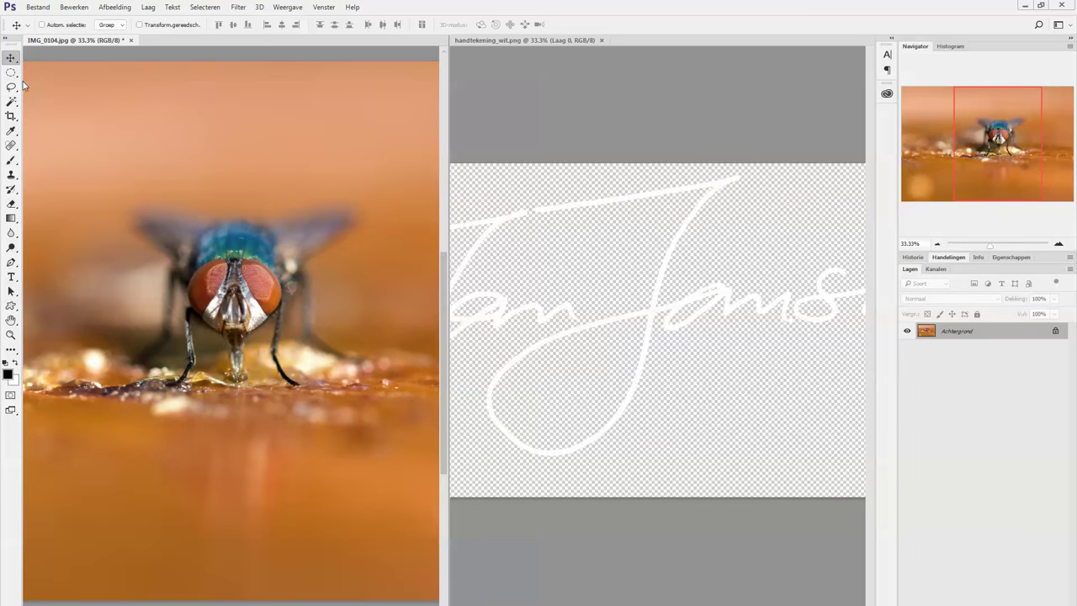
pyautogui.click(681, 306)
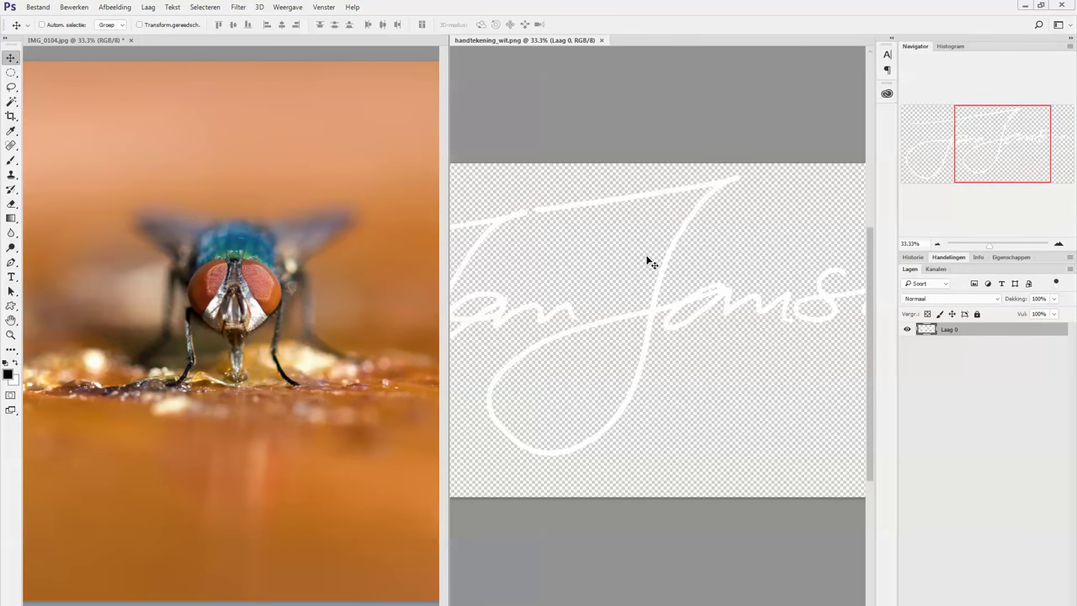
pyautogui.moveTo(662, 289); pyautogui.dragTo(263, 272)
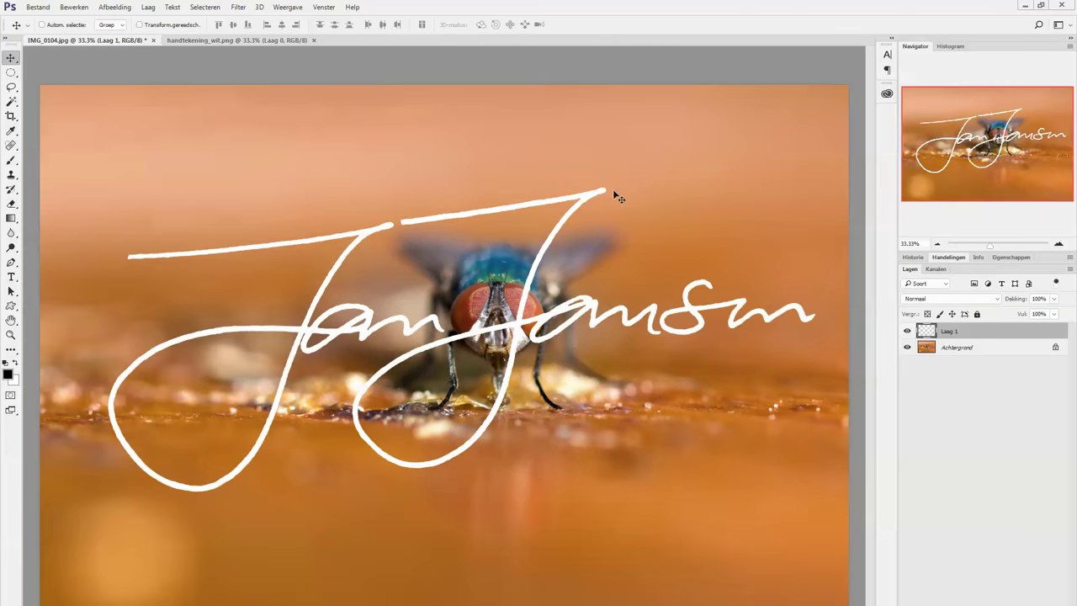
pyautogui.moveTo(543, 260)
pyautogui.mouseDown()
pyautogui.moveTo(544, 328)
pyautogui.moveTo(556, 299)
pyautogui.mouseUp()
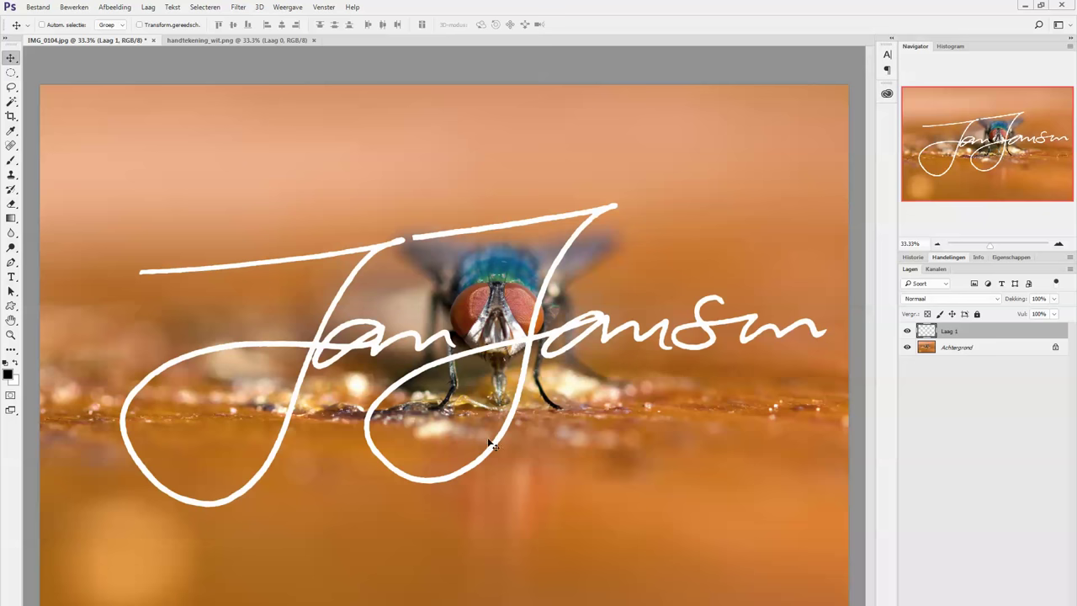
pyautogui.press('ctrl')
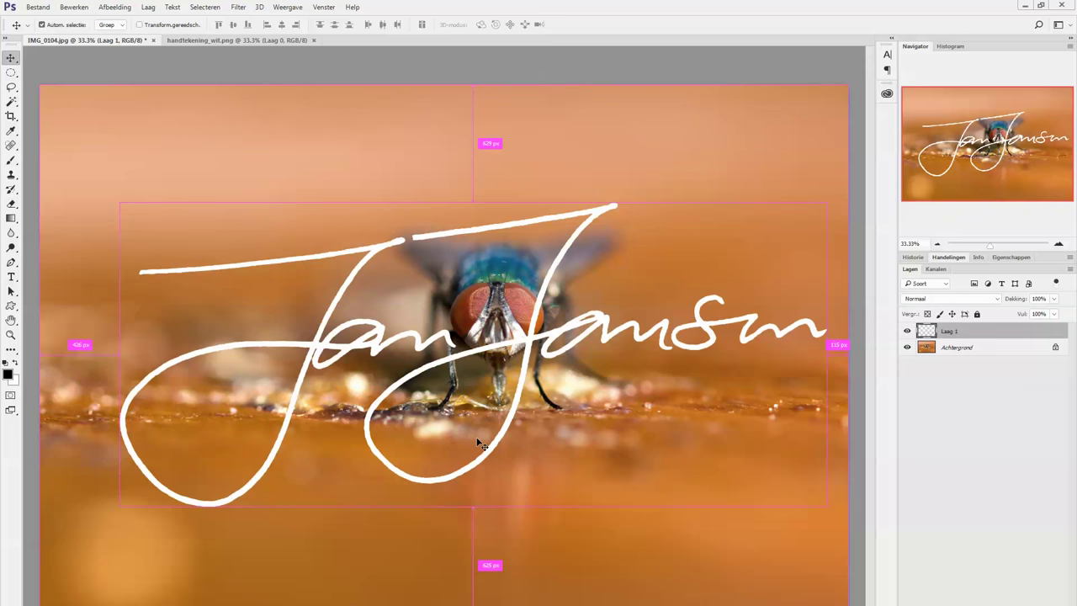
pyautogui.hotkey('ctrl', 't')
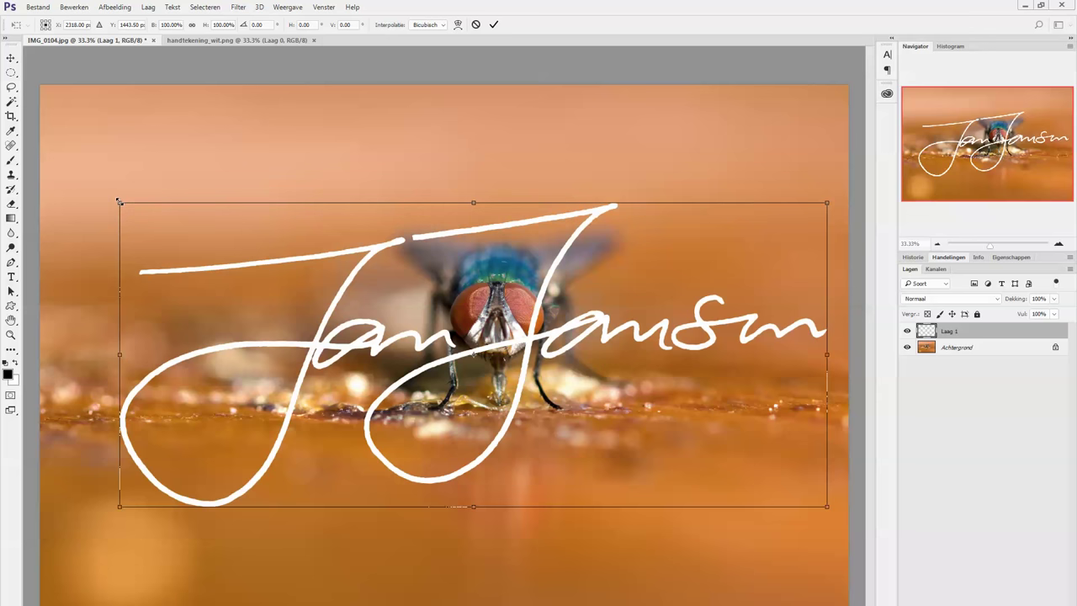
# Scale the signature to about 29%, place it bottom-right at 0° rotation, and apply.
pyautogui.moveTo(119, 202); pyautogui.dragTo(460, 330)
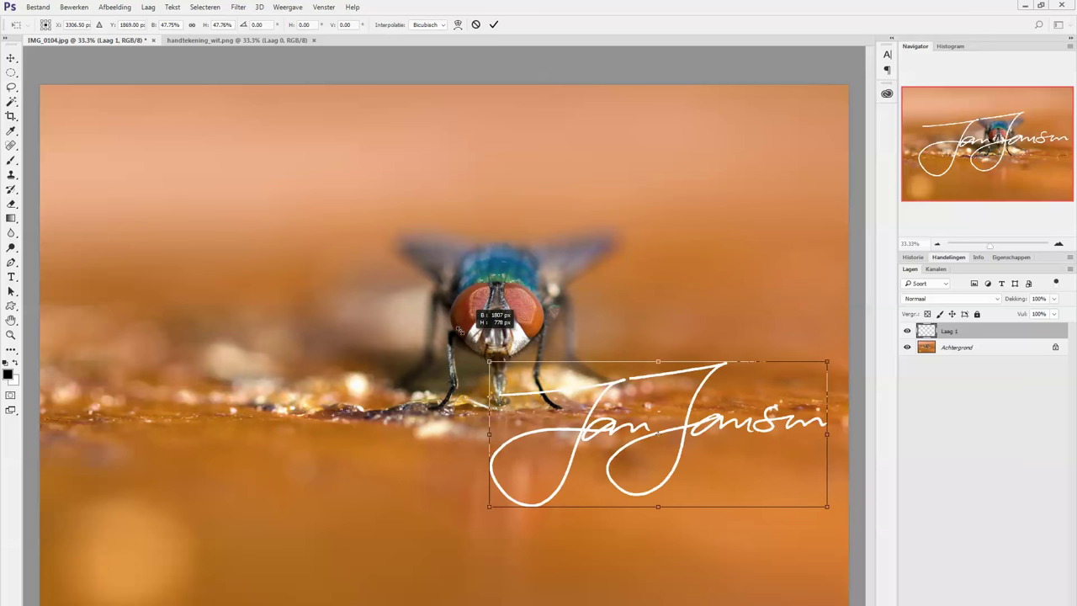
pyautogui.moveTo(460, 330); pyautogui.dragTo(621, 408)
pyautogui.moveTo(752, 474); pyautogui.dragTo(757, 545)
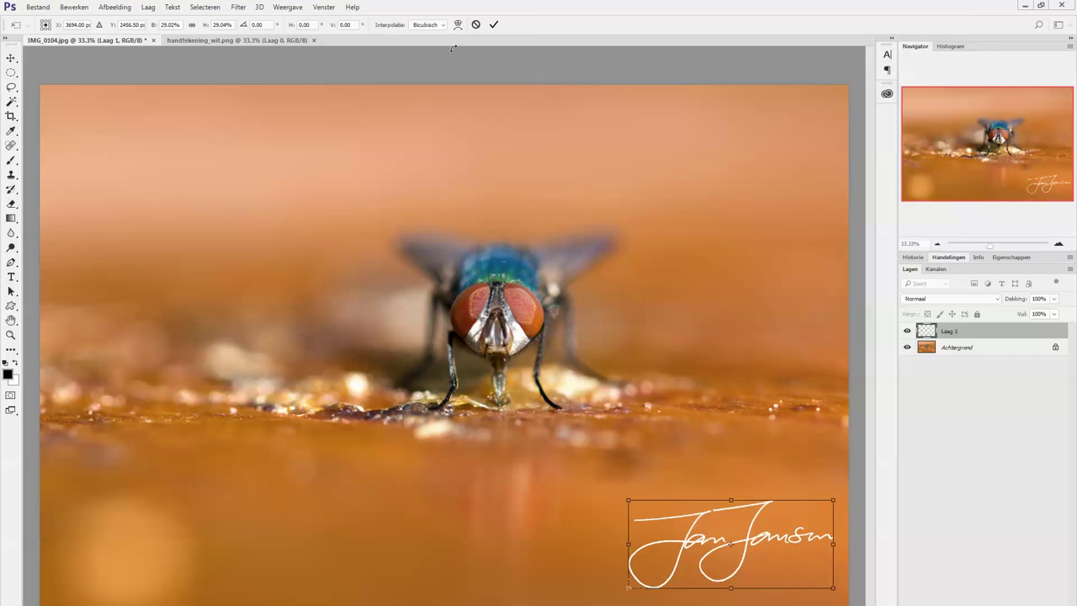
pyautogui.moveTo(616, 486); pyautogui.dragTo(613, 497)
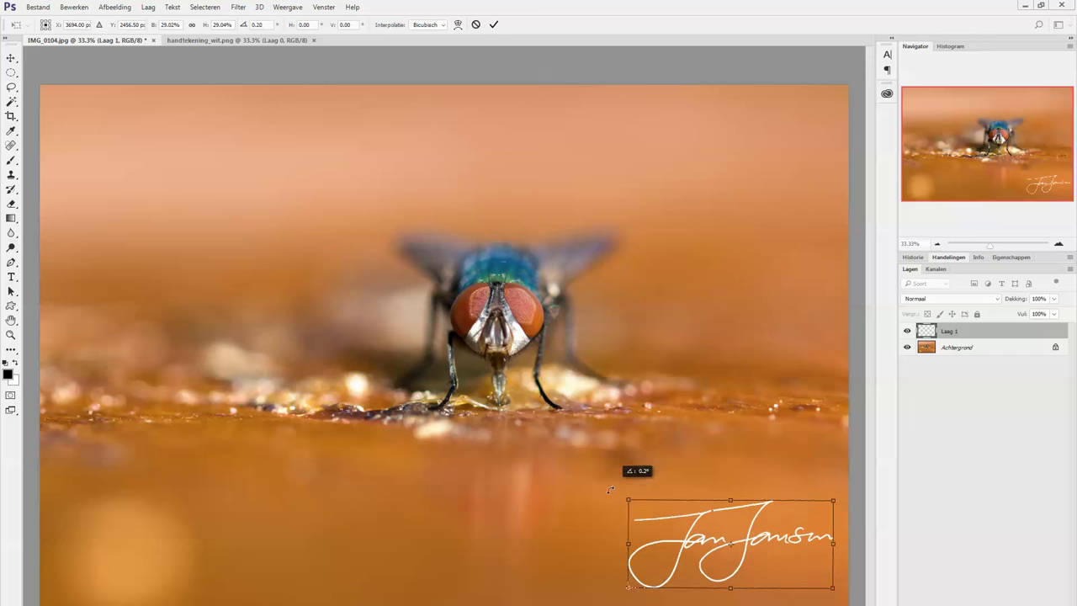
pyautogui.moveTo(267, 26); pyautogui.dragTo(251, 27)
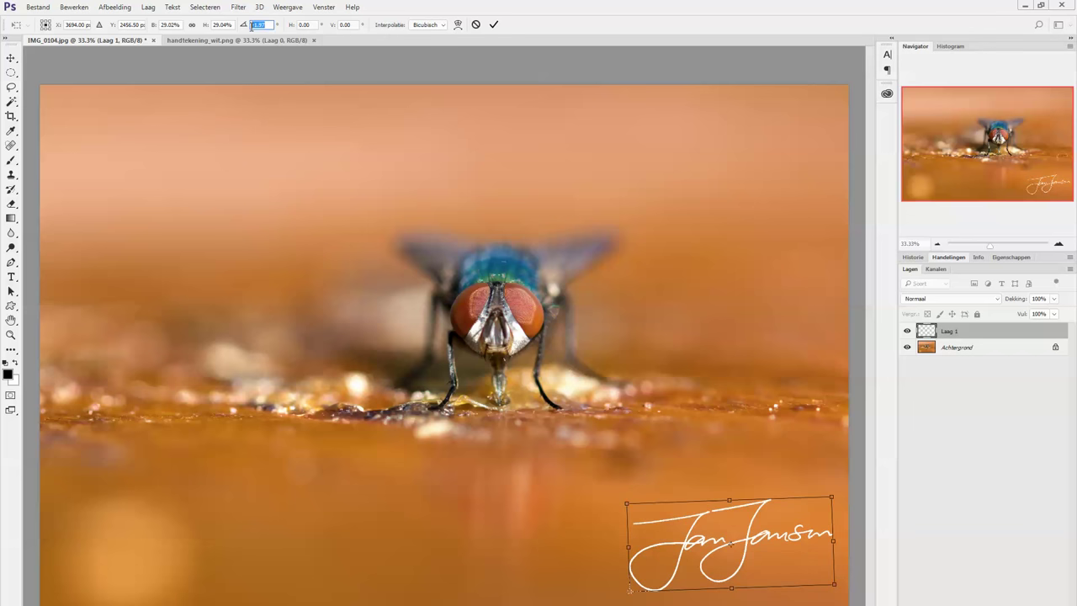
pyautogui.write('0')
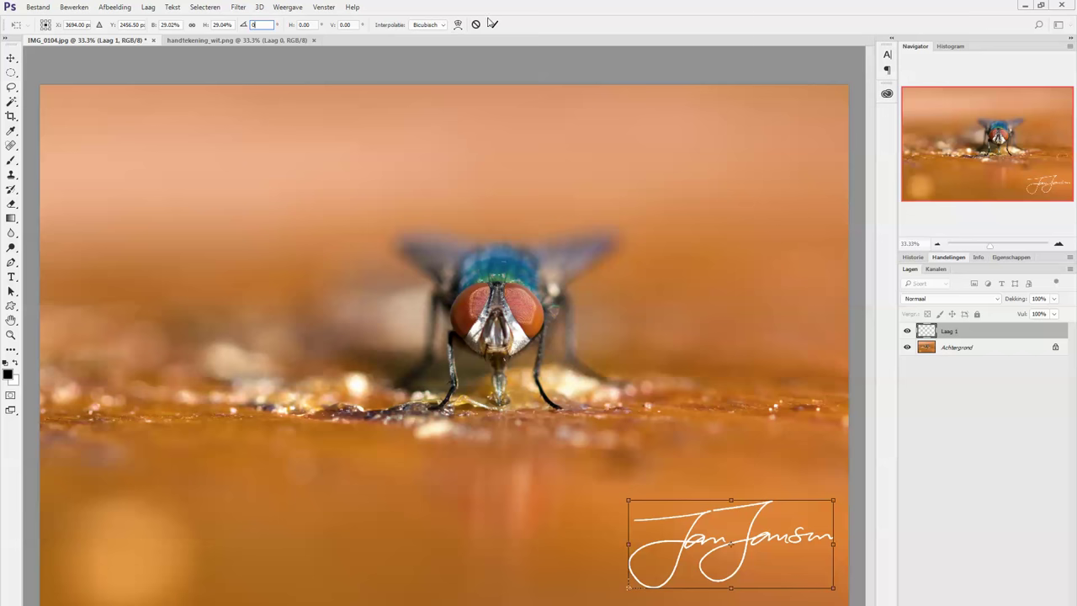
pyautogui.click(494, 25)
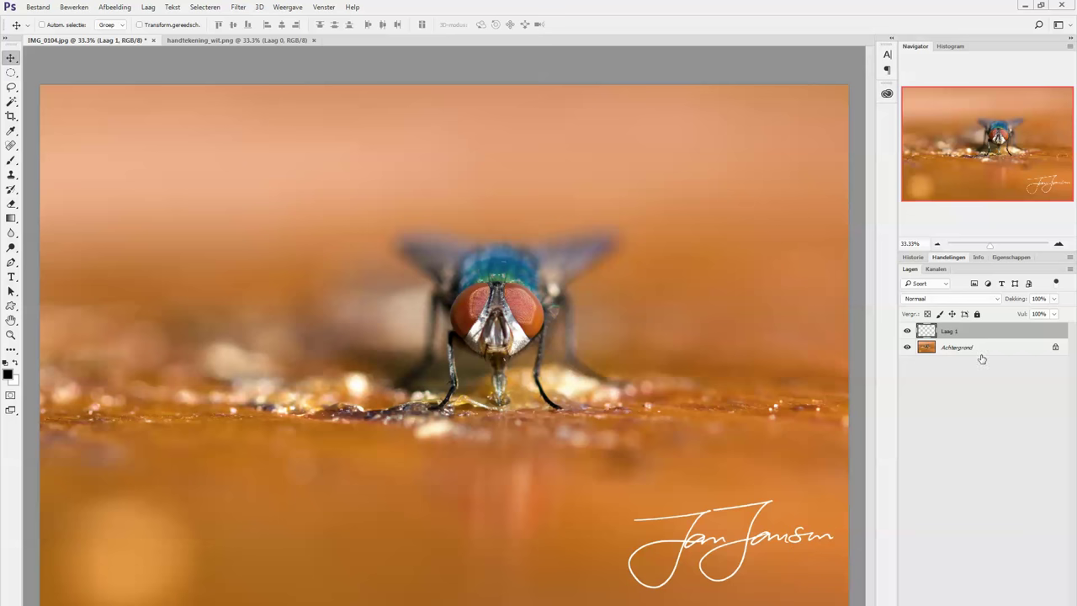
# Add a Slagschaduw drop shadow to Laag 1, then flatten the image into one layer.
pyautogui.press('h')
pyautogui.doubleClick(1041, 335)
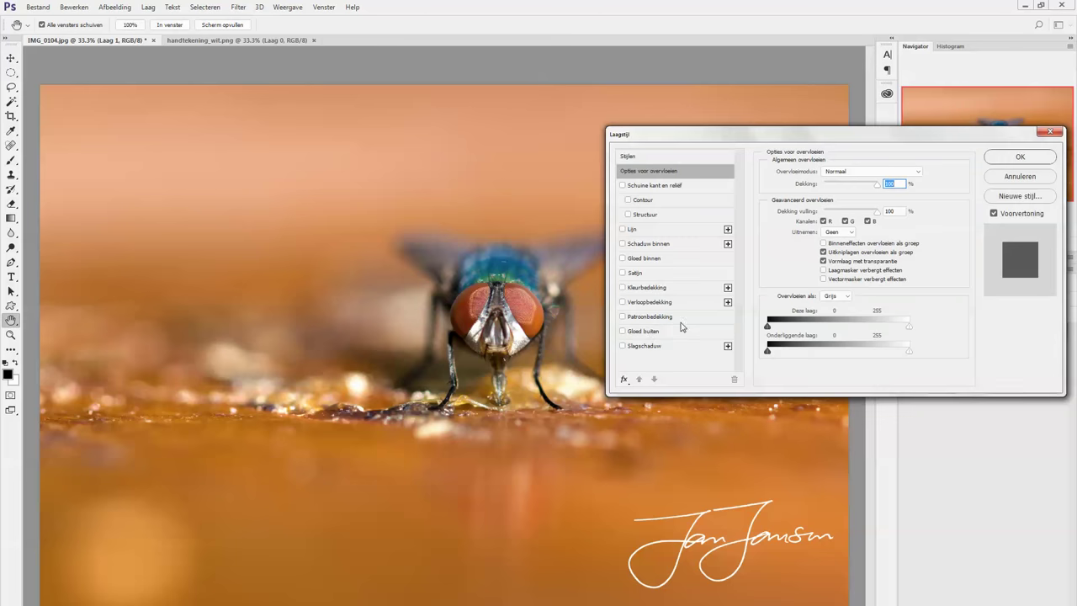
pyautogui.click(644, 346)
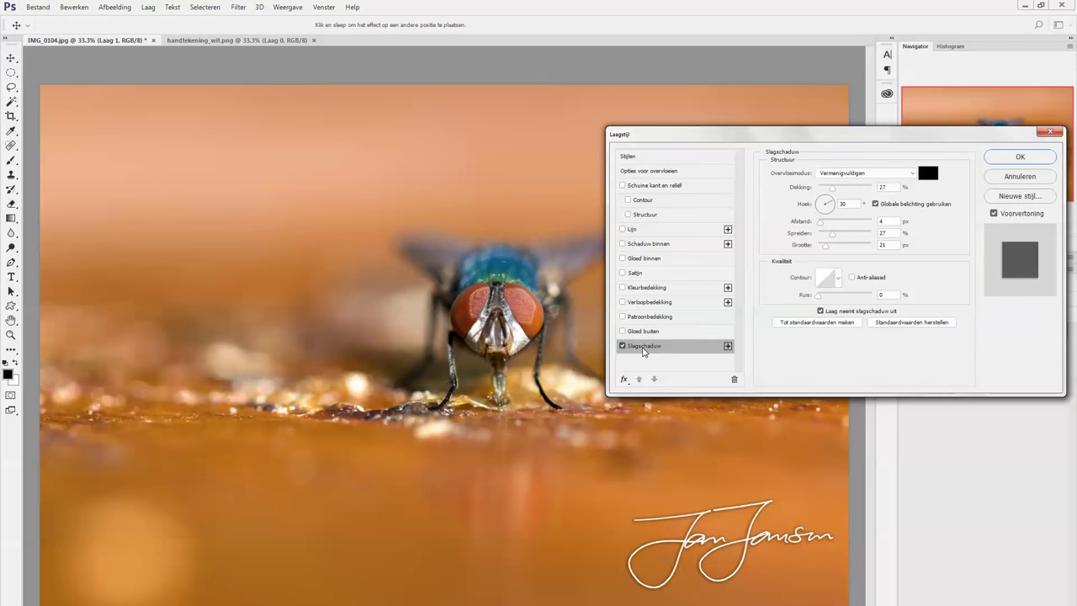
pyautogui.click(1014, 162)
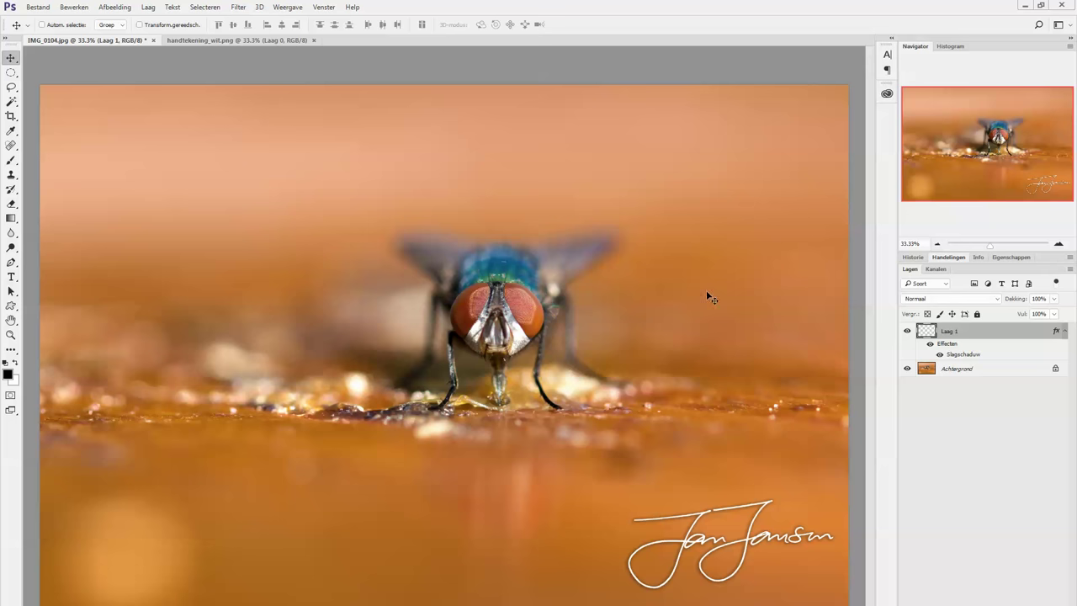
pyautogui.rightClick(1008, 335)
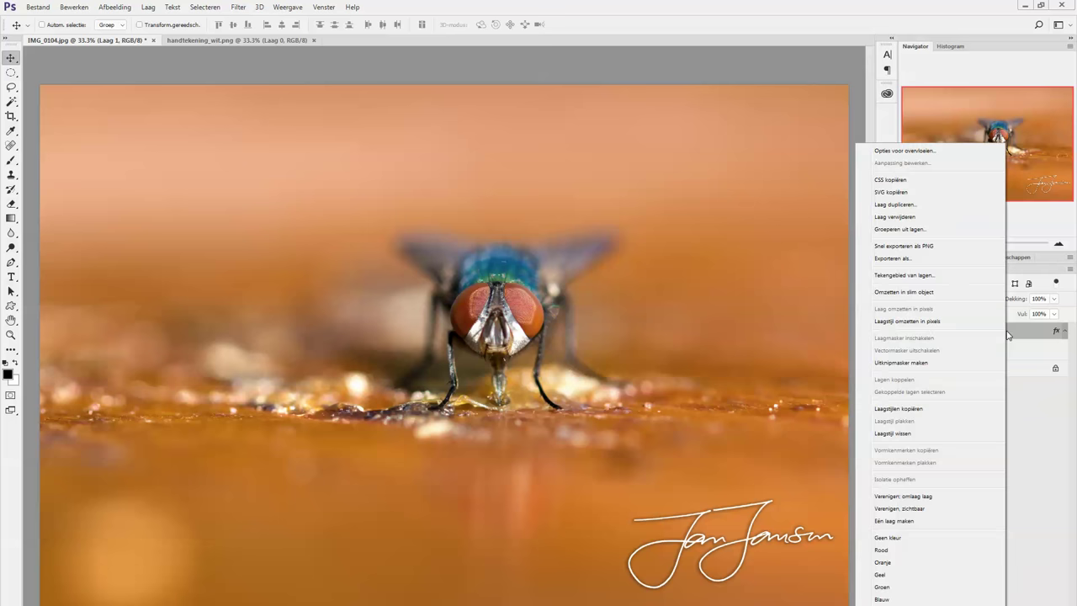
pyautogui.click(905, 522)
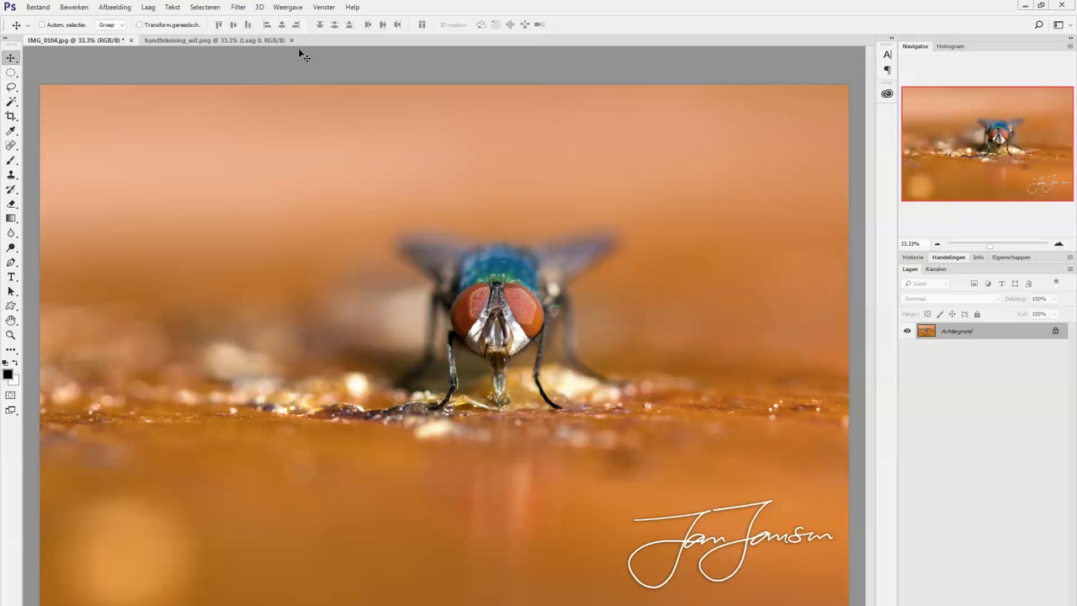
# In Lightroom, open Export for IMG_0113 and show the Watermerk preset list.
pyautogui.hotkey('alt', 'Tab')
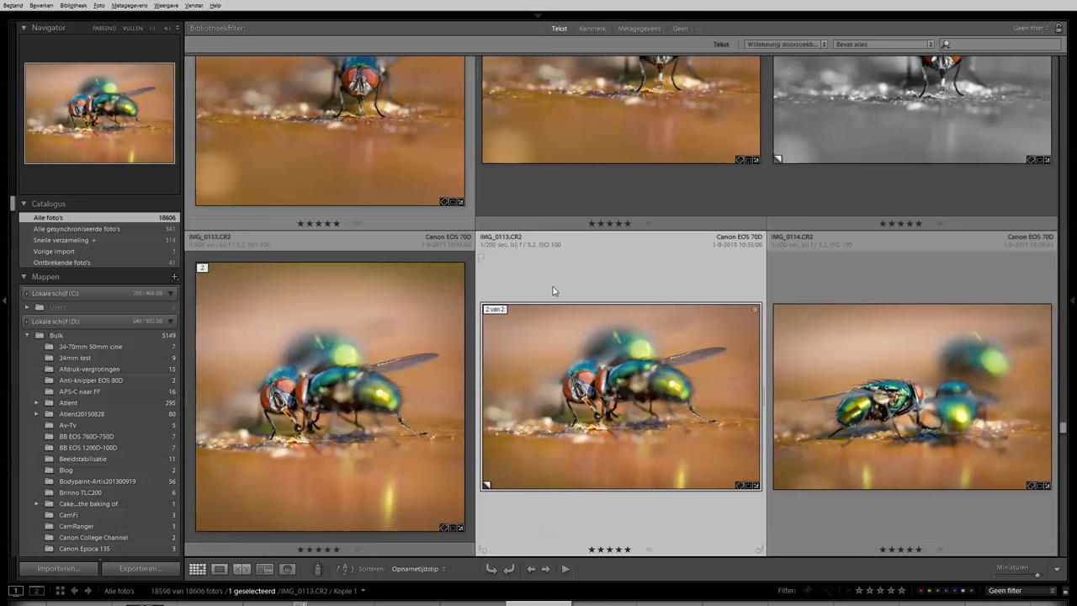
pyautogui.hotkey('ctrl', 'shift', 'e')
pyautogui.moveTo(568, 132); pyautogui.dragTo(525, 105)
pyautogui.moveTo(795, 260); pyautogui.dragTo(795, 318)
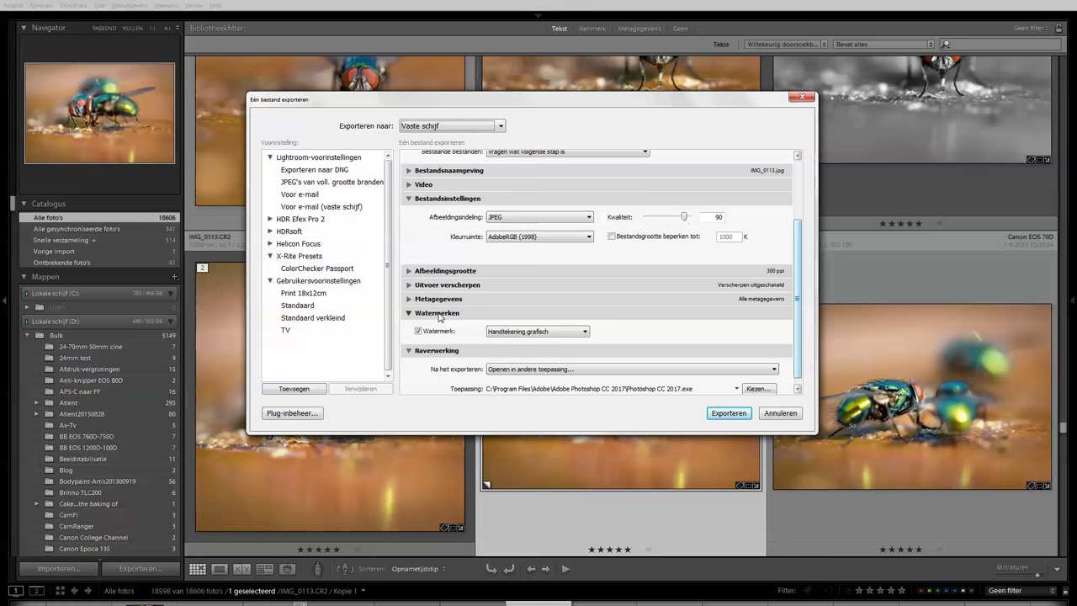
pyautogui.click(515, 332)
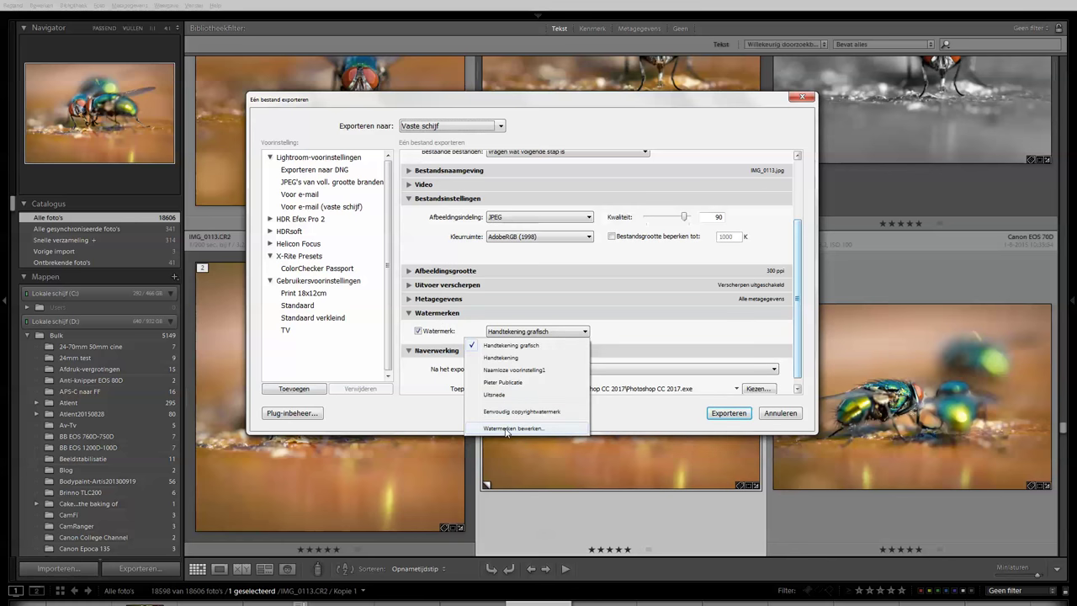
# Set the watermark image to handtekening_wit.png at size 23.
pyautogui.click(506, 429)
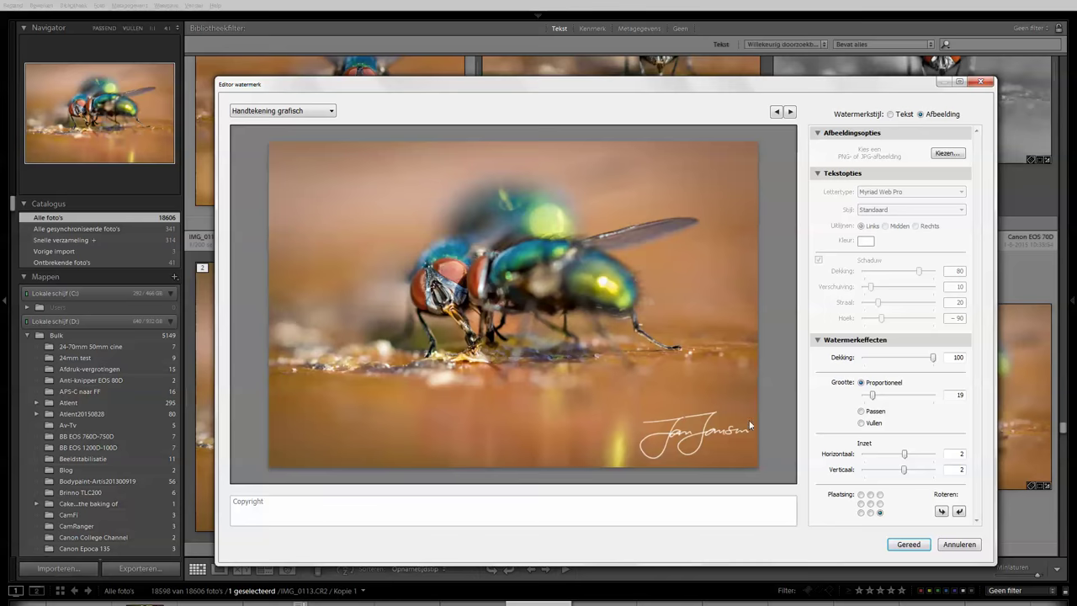
pyautogui.click(944, 154)
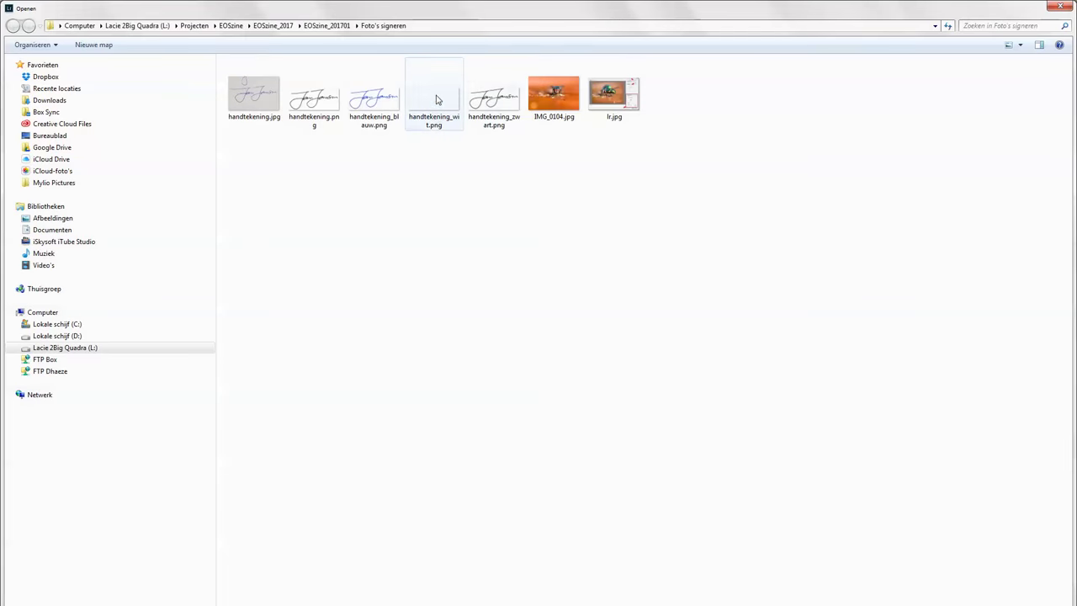
pyautogui.doubleClick(435, 100)
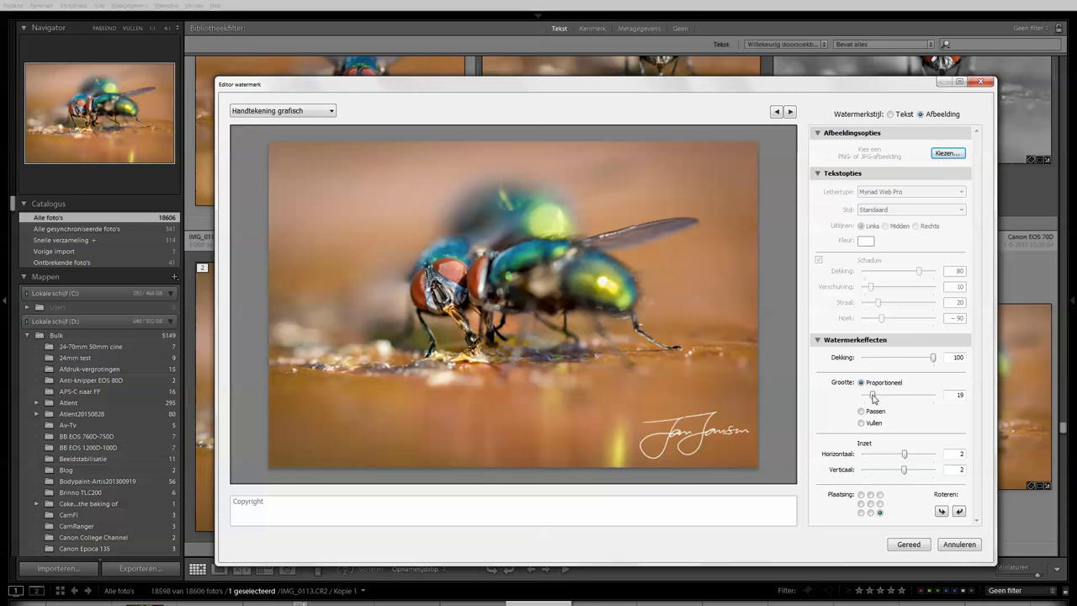
pyautogui.moveTo(874, 398); pyautogui.dragTo(875, 398)
pyautogui.moveTo(904, 454)
pyautogui.mouseDown()
pyautogui.moveTo(915, 456)
pyautogui.moveTo(907, 468)
pyautogui.mouseUp()
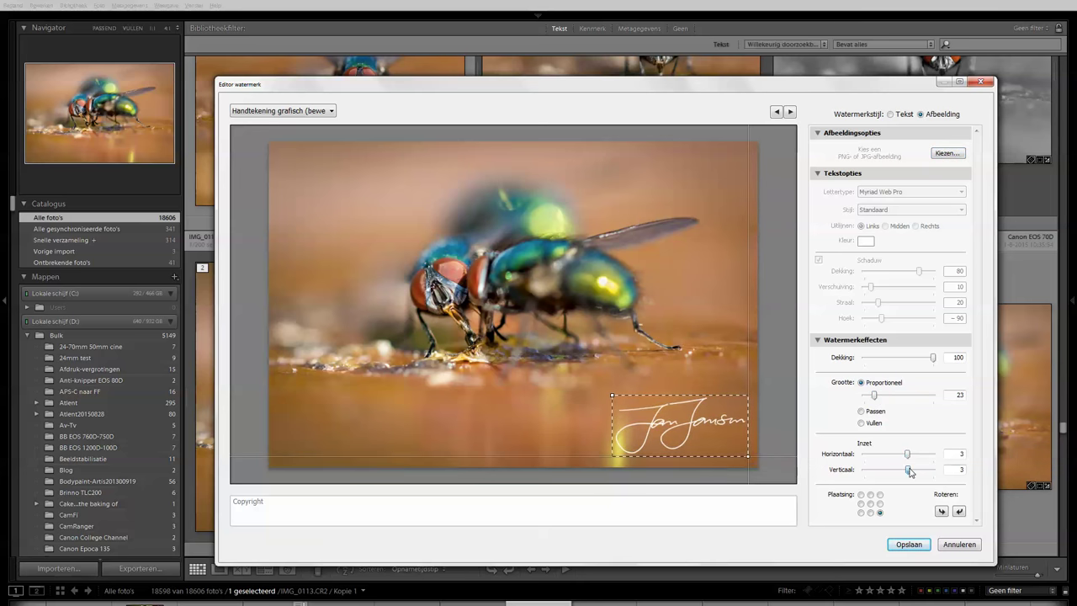
# Anchor the watermark bottom-right and name the new preset 'Hantkening grafisch'.
pyautogui.click(870, 503)
pyautogui.click(860, 494)
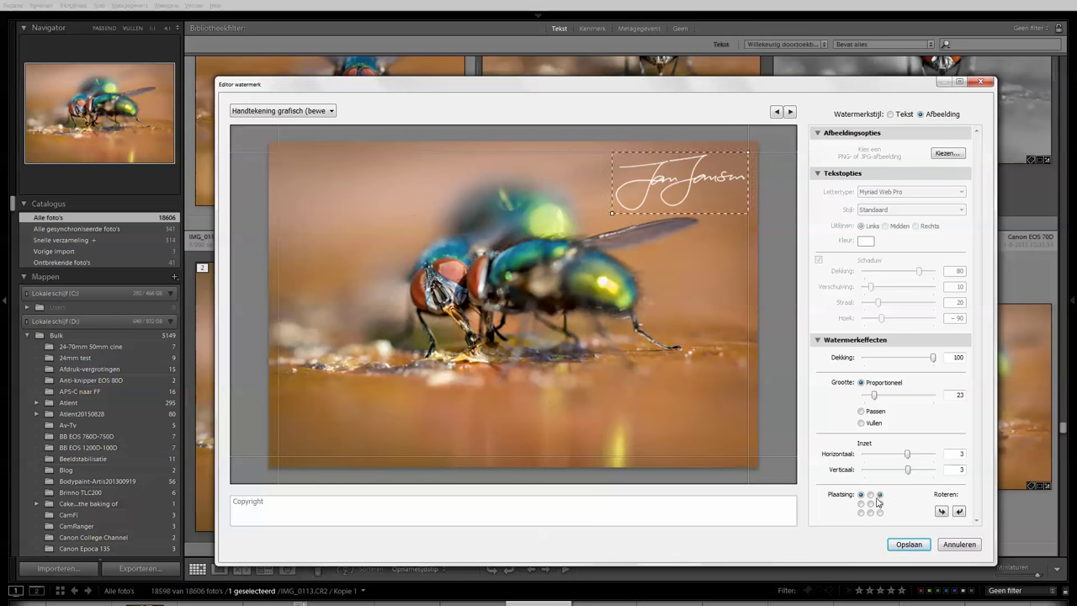
pyautogui.click(861, 513)
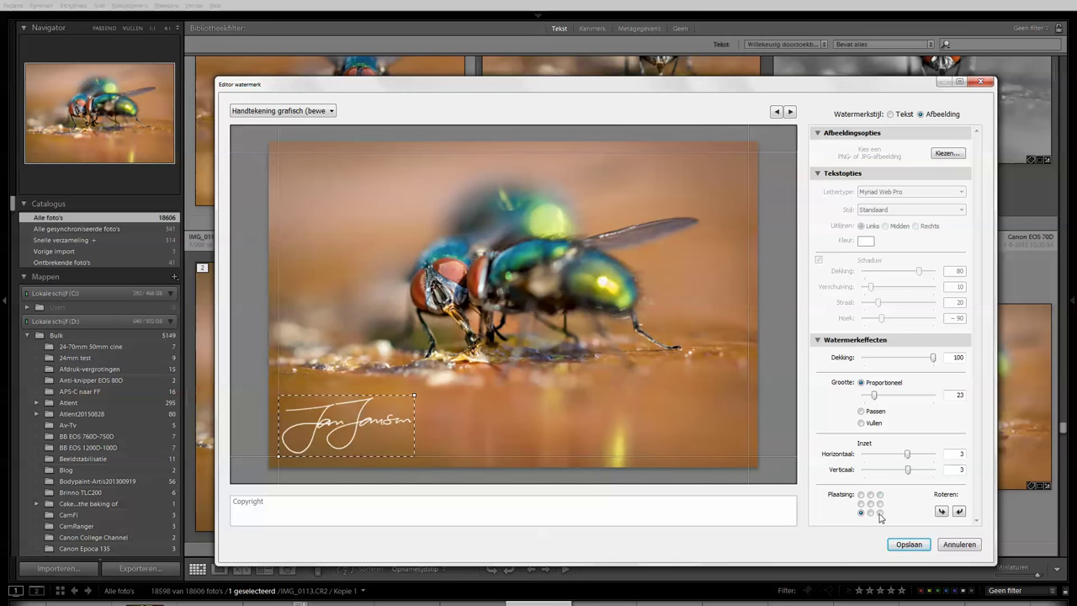
pyautogui.click(879, 512)
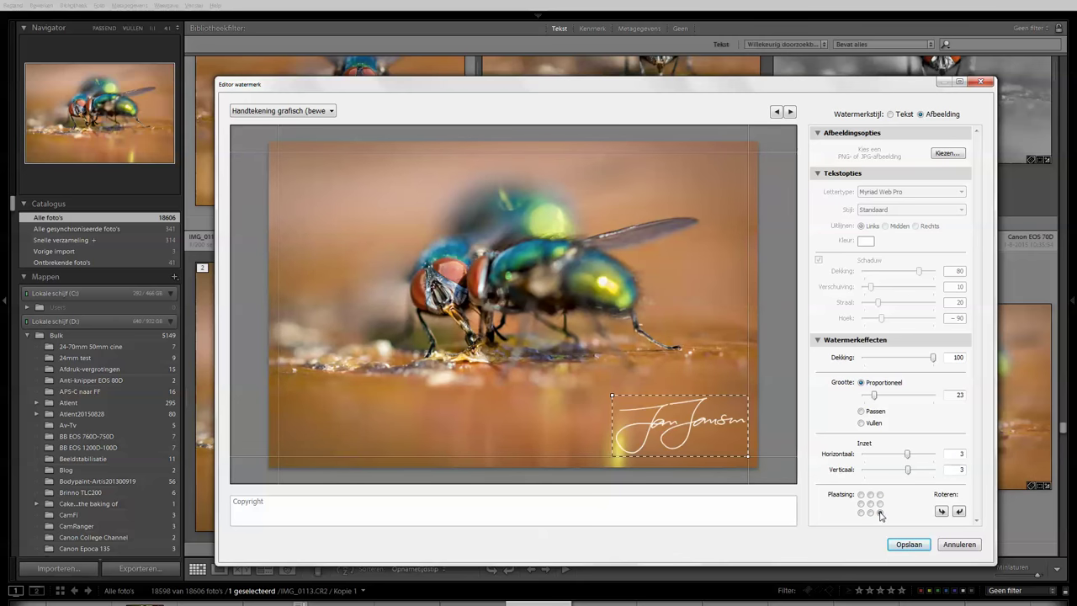
pyautogui.click(908, 545)
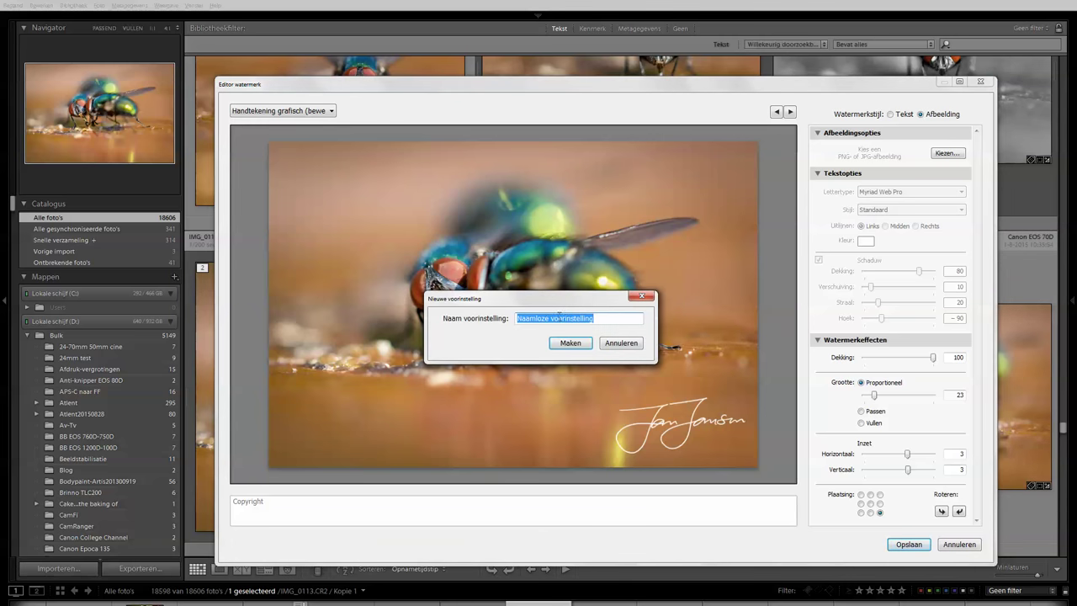
pyautogui.write('H')
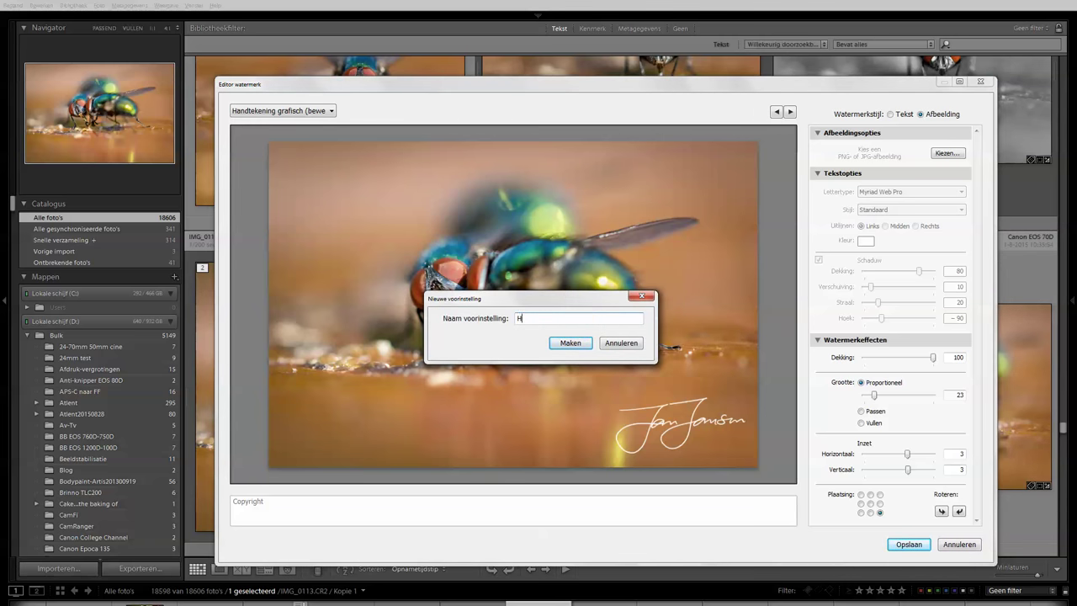
pyautogui.write('antkenin')
pyautogui.write('g grafisch')
# Create the 'Hantkening grafisch' preset, cancel the export dialog, and leave Lightroom.
pyautogui.click(587, 345)
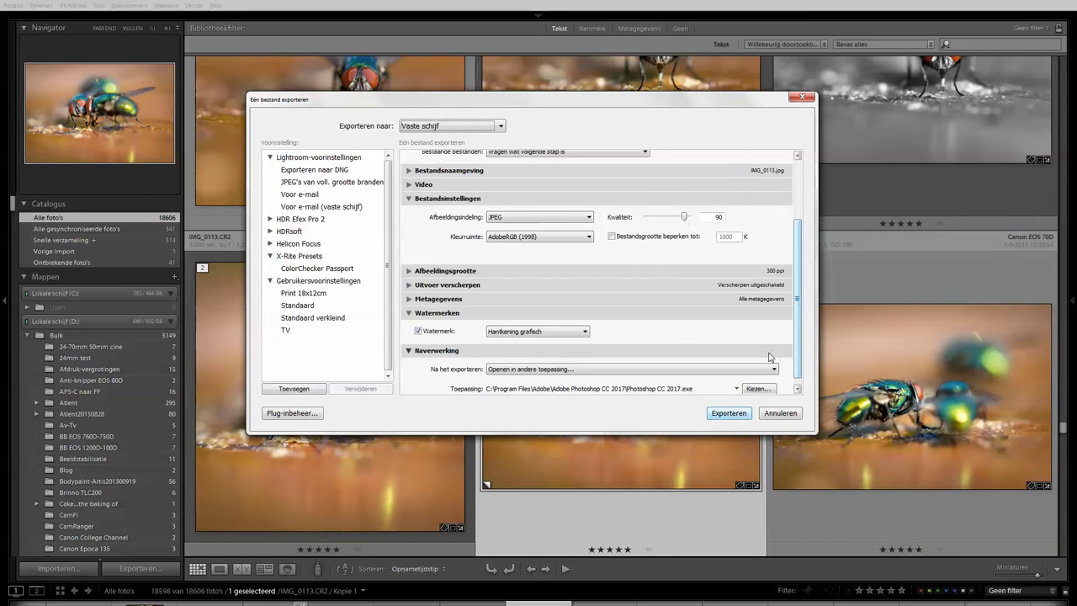
pyautogui.scroll(-1, 782, 362)
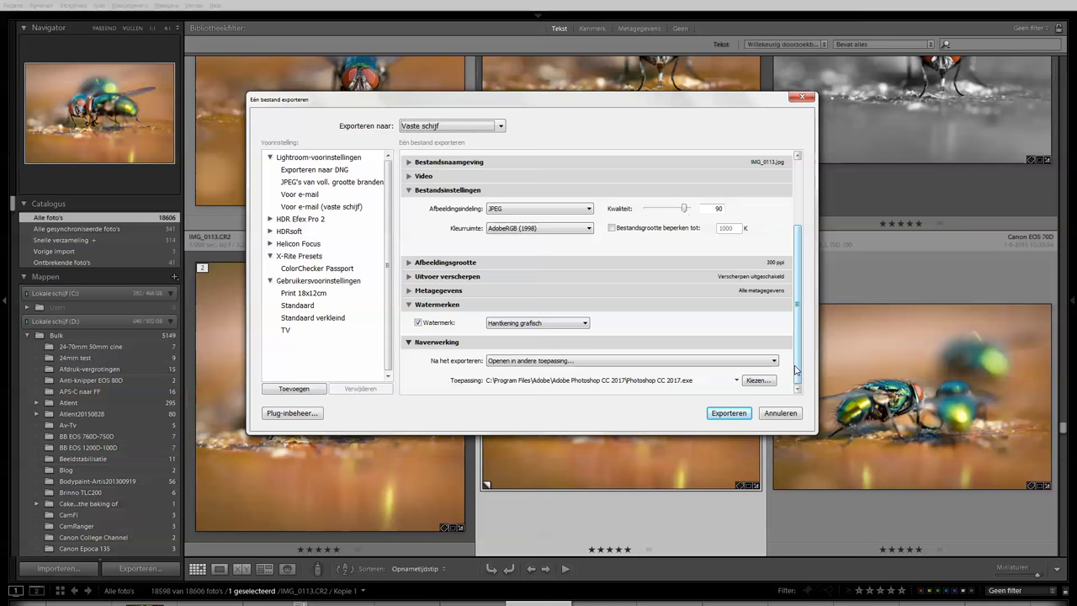
pyautogui.click(775, 413)
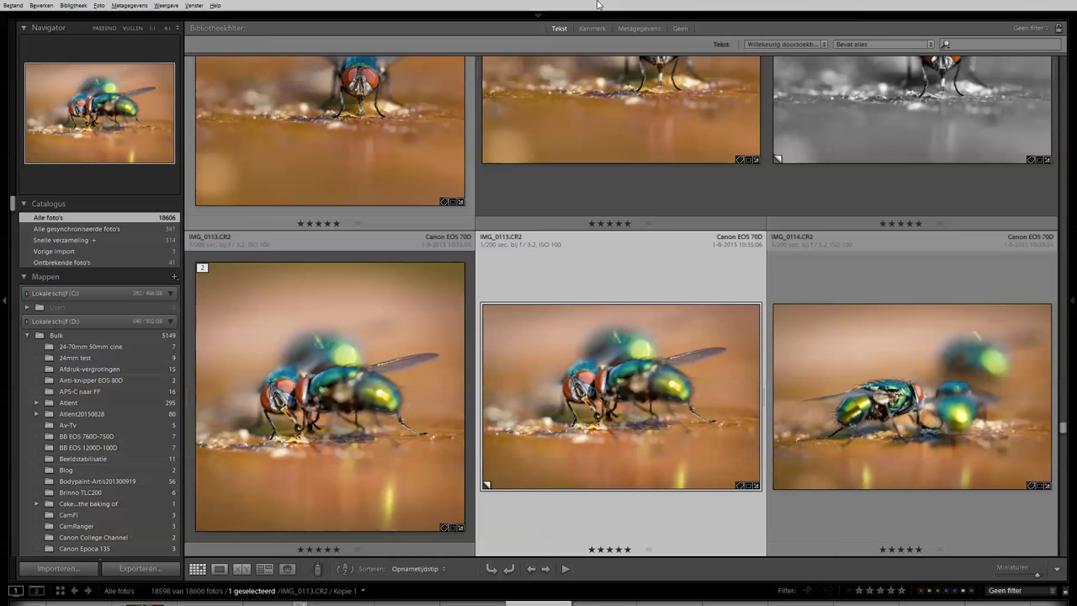
pyautogui.hotkey('alt', 'Tab')
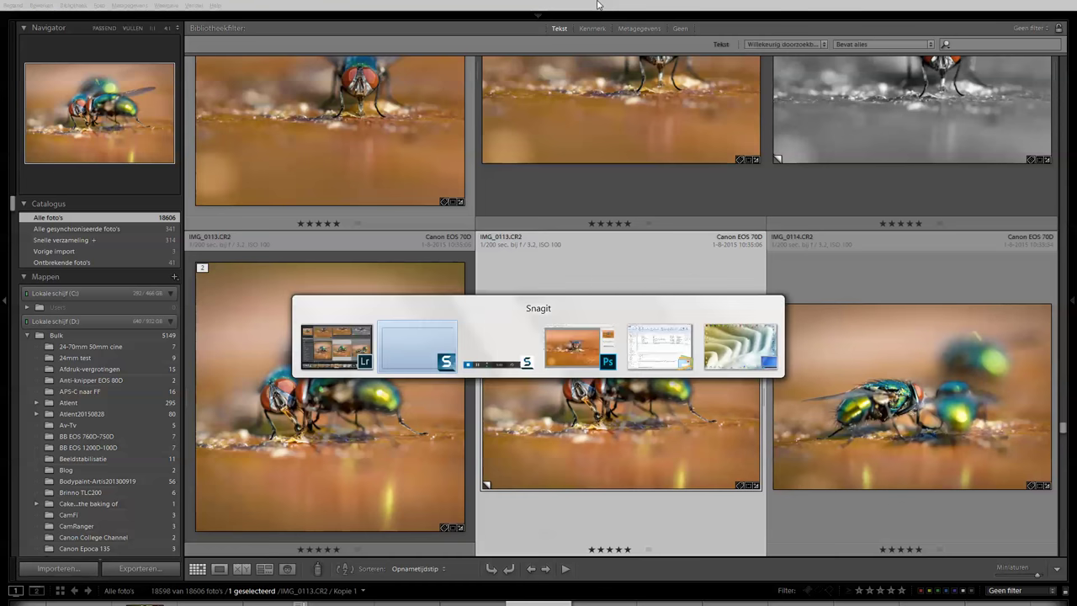